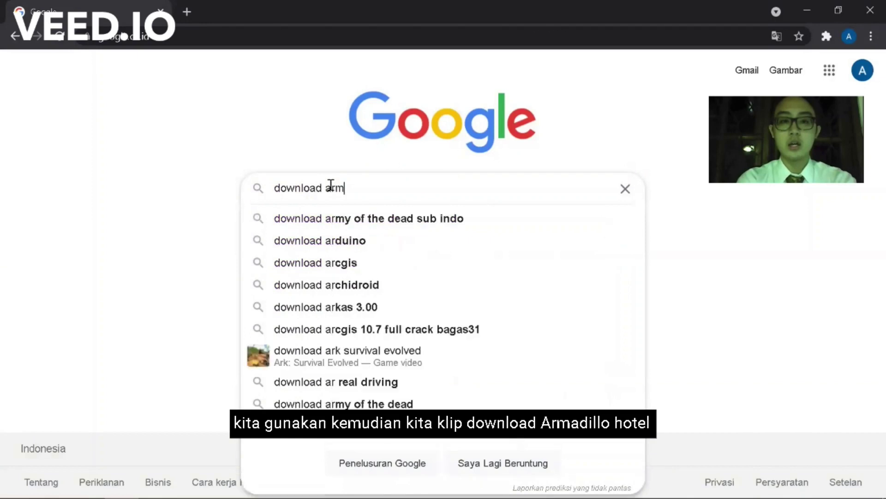
Search Google for "download armadillo hotel" and open the Free Download Armadillo Software Hotel page on sistemhotel.id
text(hotel)
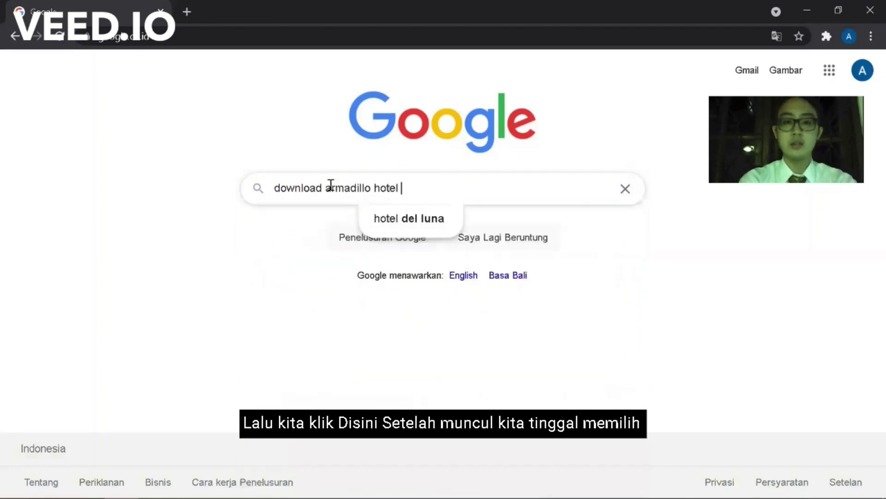
key(Return)
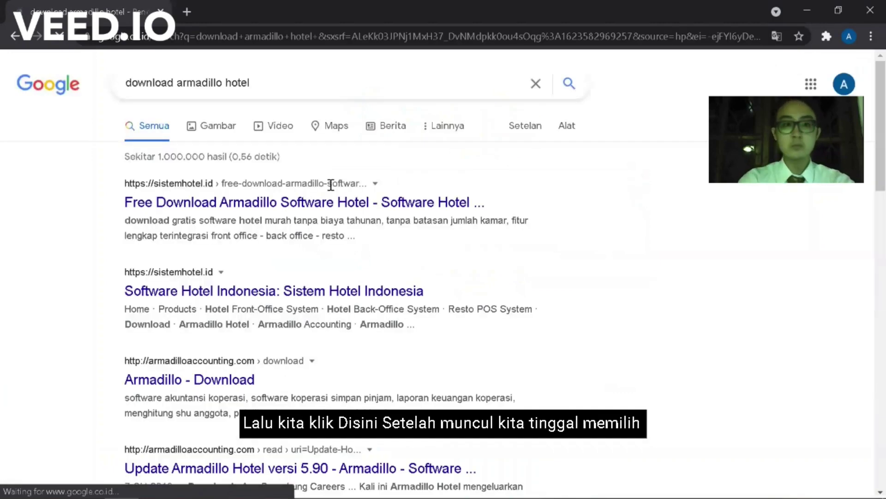
click(307, 203)
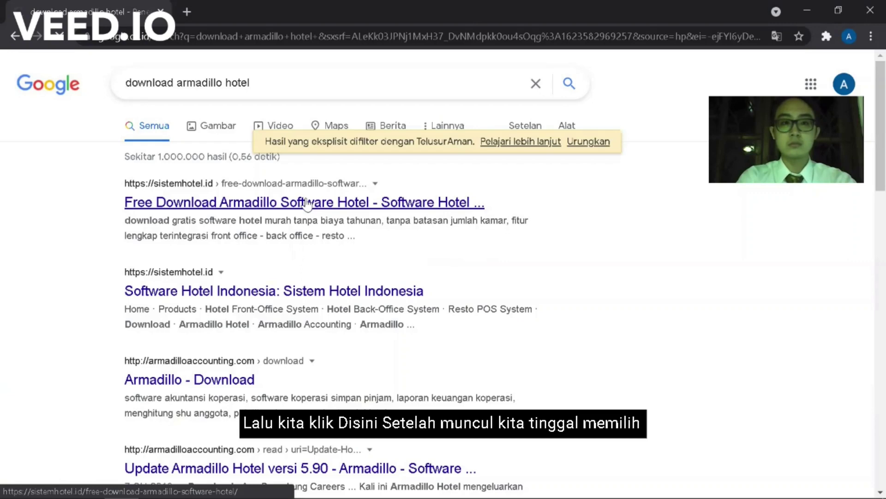
click(307, 203)
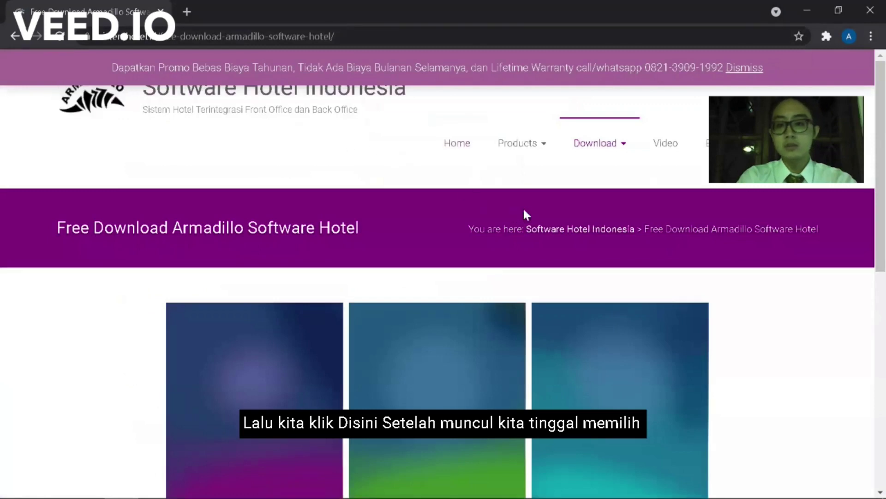
Download the Armadillo Hotel installer setup.exe, dismissing the site's chat message and declining the Chrome integration help
scroll(437, 203, down, 3)
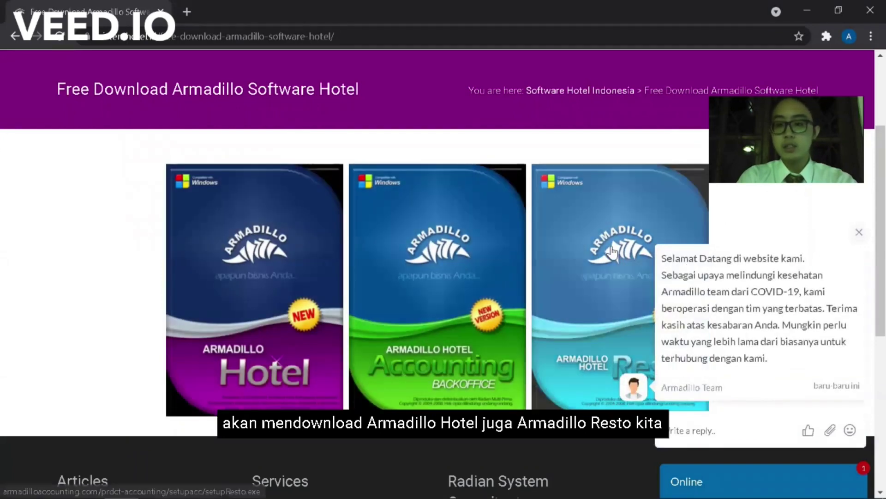
click(857, 239)
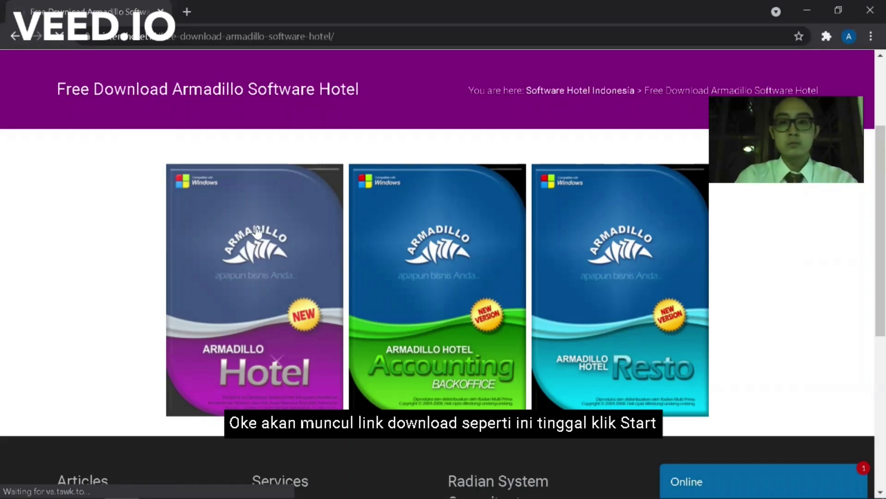
click(257, 258)
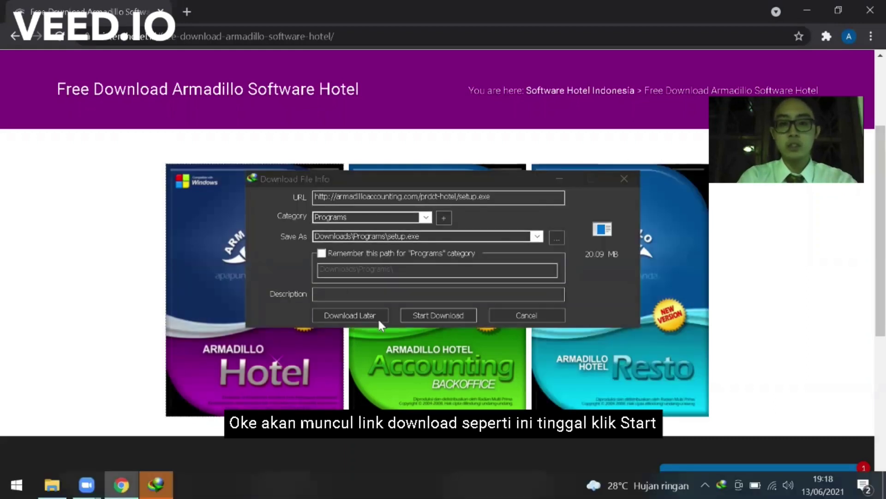
click(435, 316)
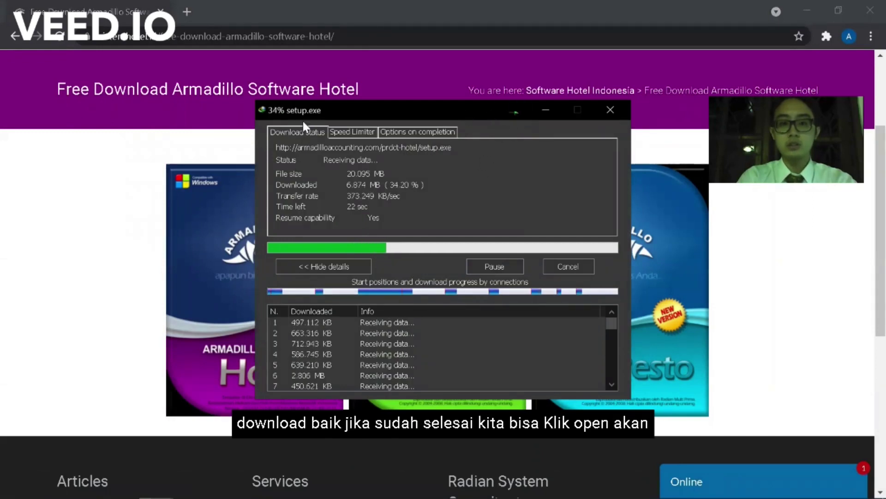
drag(303, 120, 143, 135)
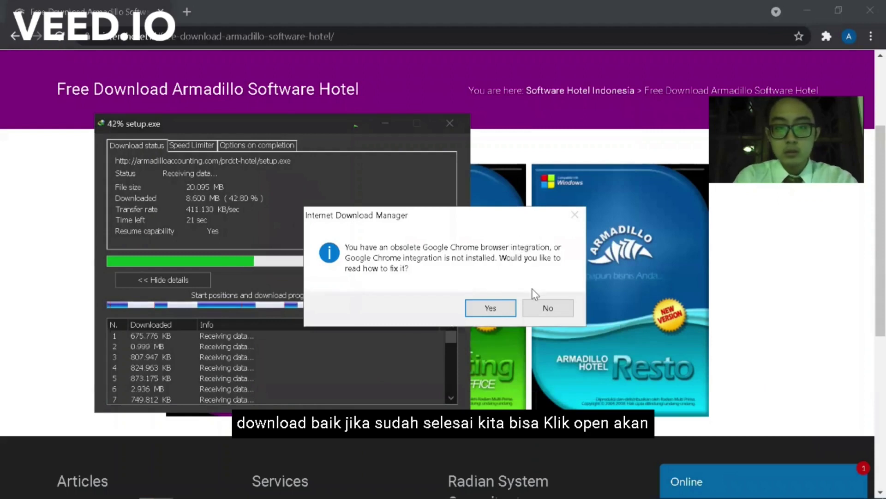
click(549, 313)
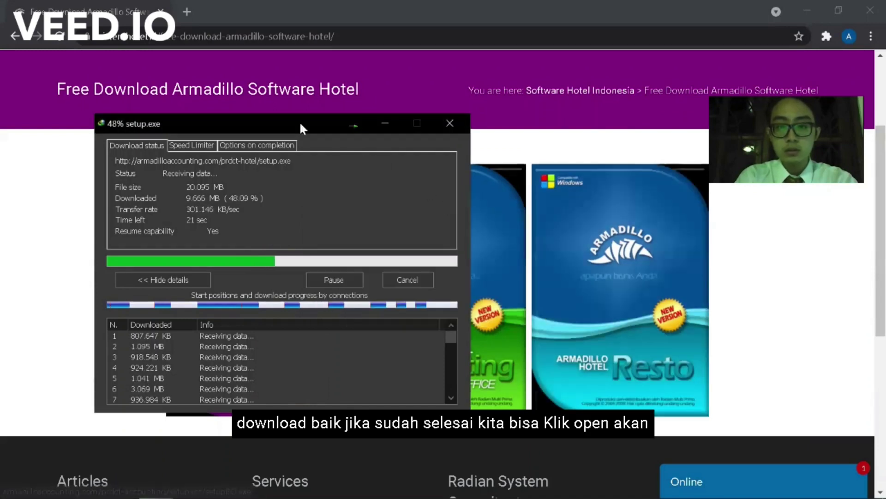
drag(312, 132, 457, 117)
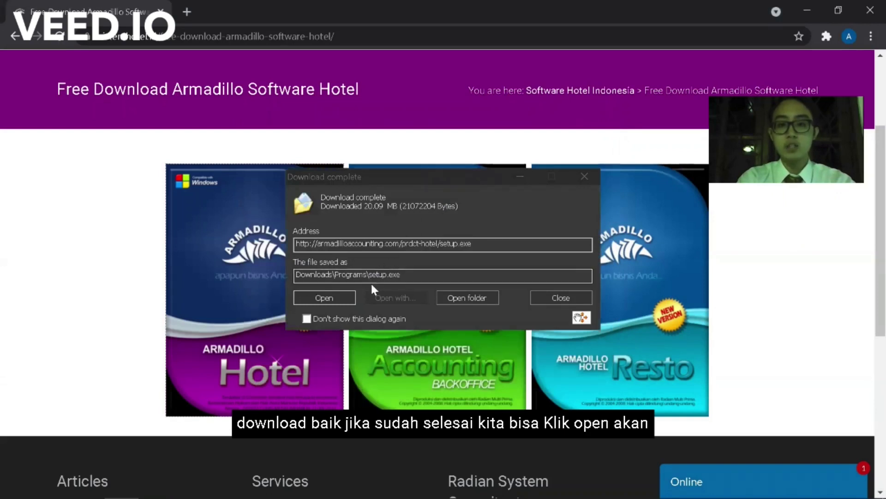
Launch the downloaded setup.exe, declining the download manager update, and exit the Armadillo Hotel setup wizard without installing
click(337, 296)
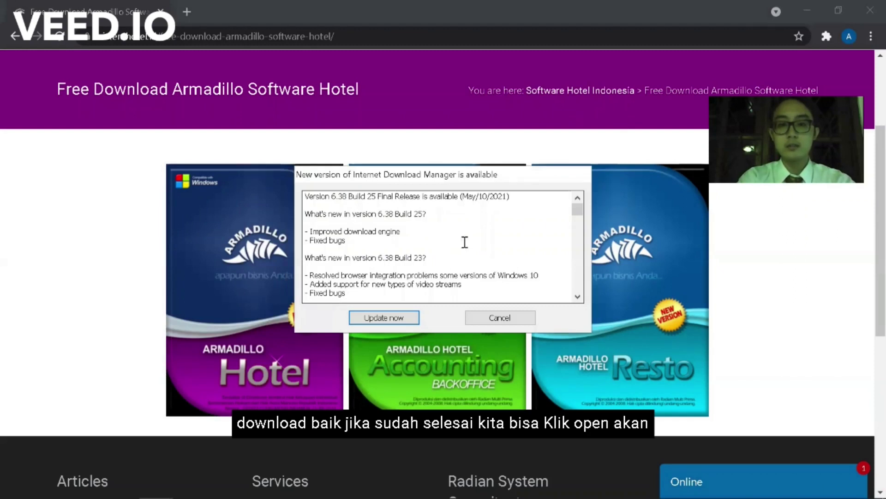
click(503, 318)
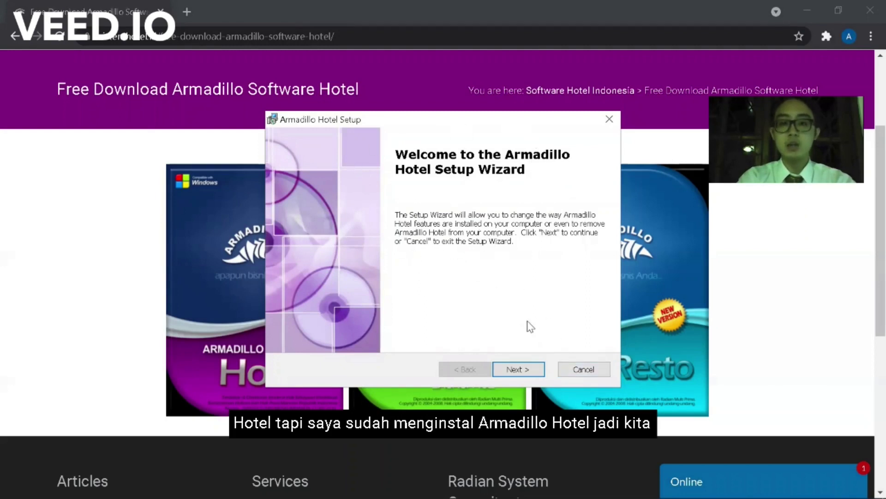
click(591, 369)
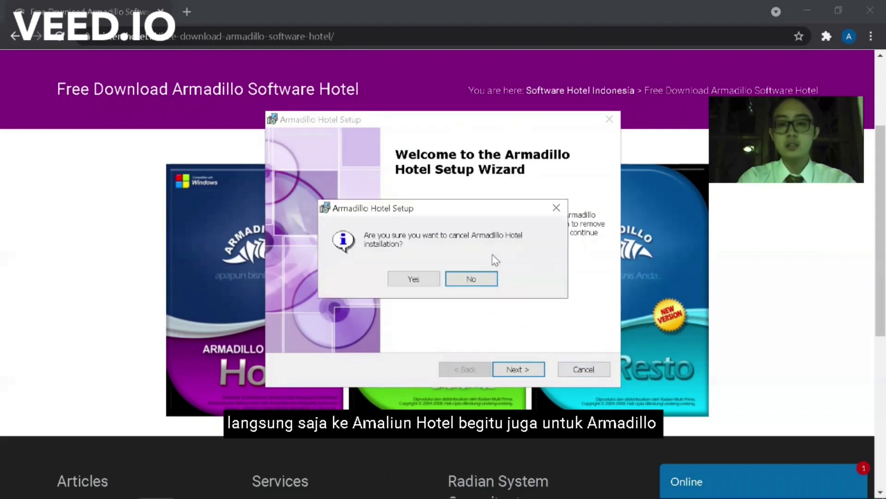
click(485, 279)
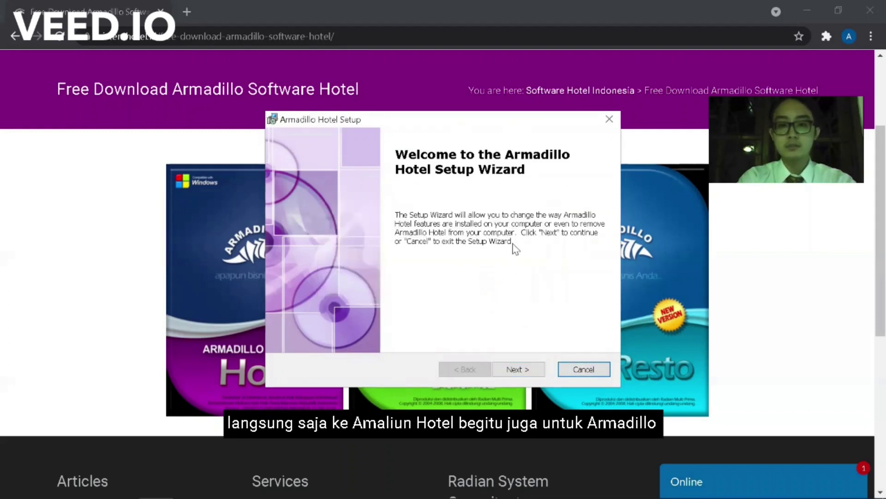
click(580, 370)
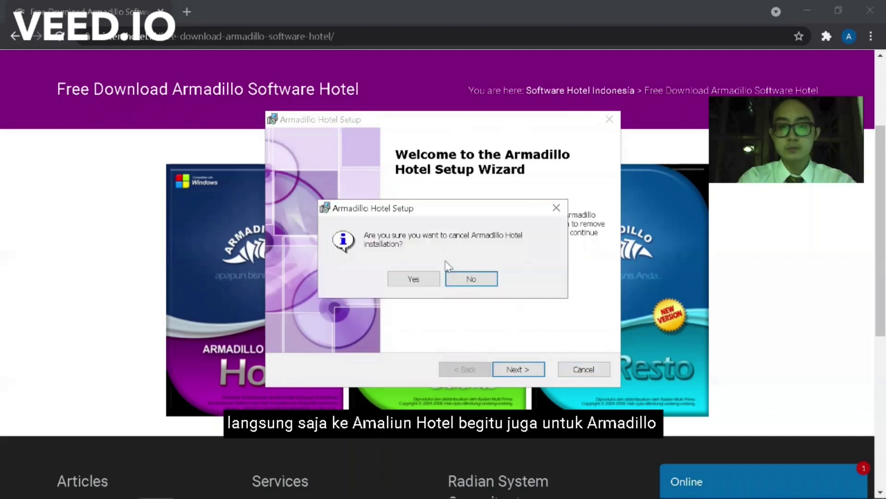
click(420, 283)
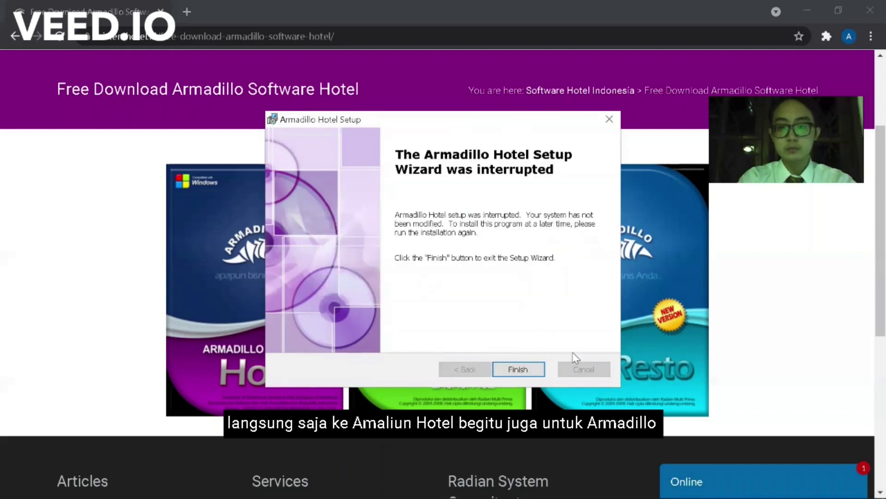
click(538, 369)
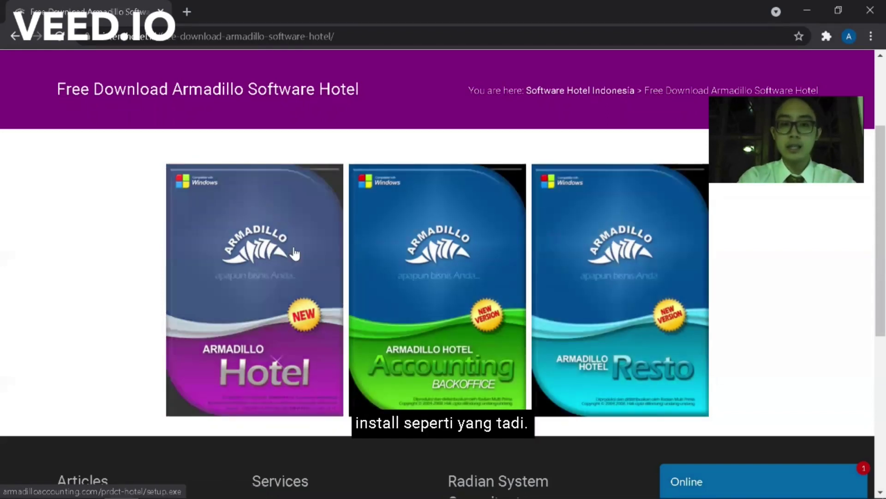
Switch to the installed Armadillo Hotel program from the desktop and log in with the prefilled admin account
click(819, 12)
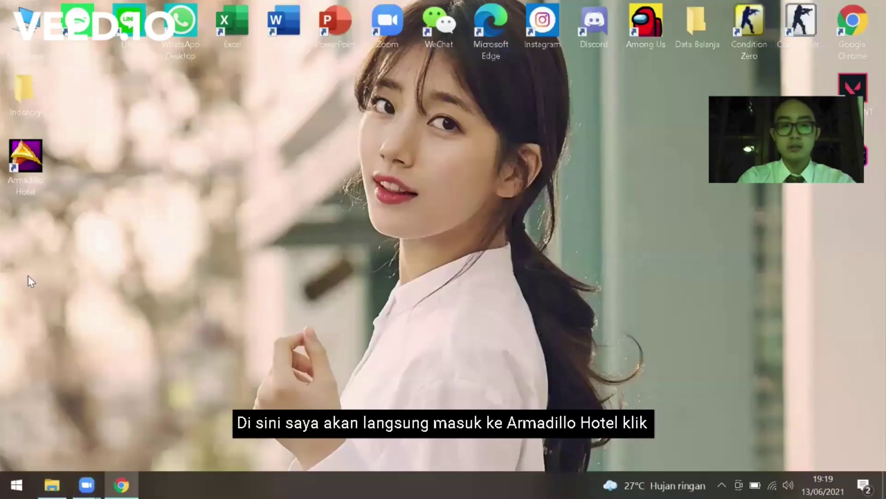
double_click(34, 164)
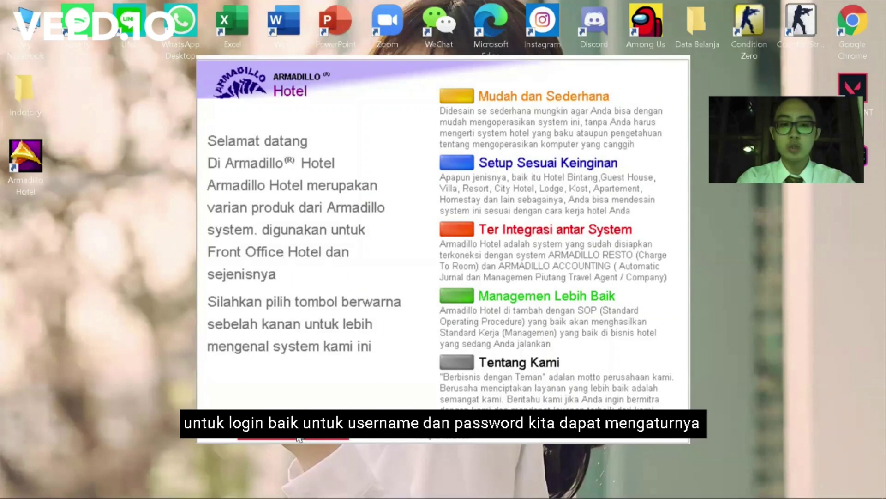
click(298, 438)
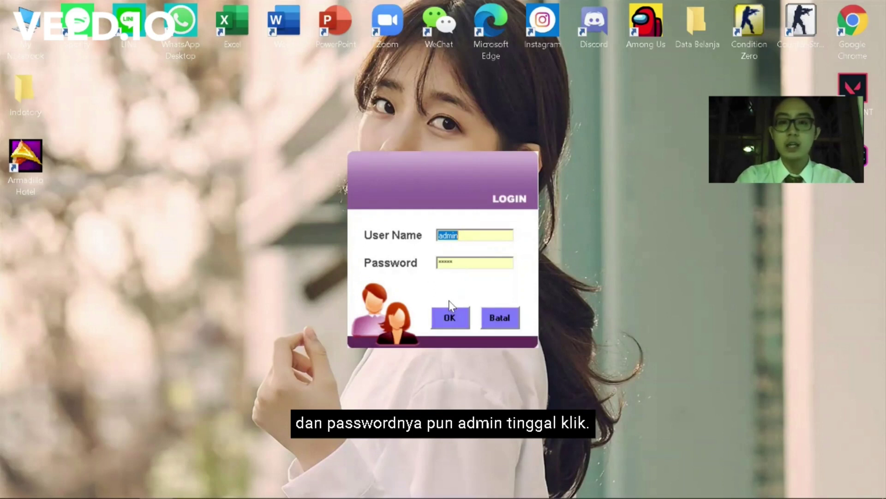
click(453, 318)
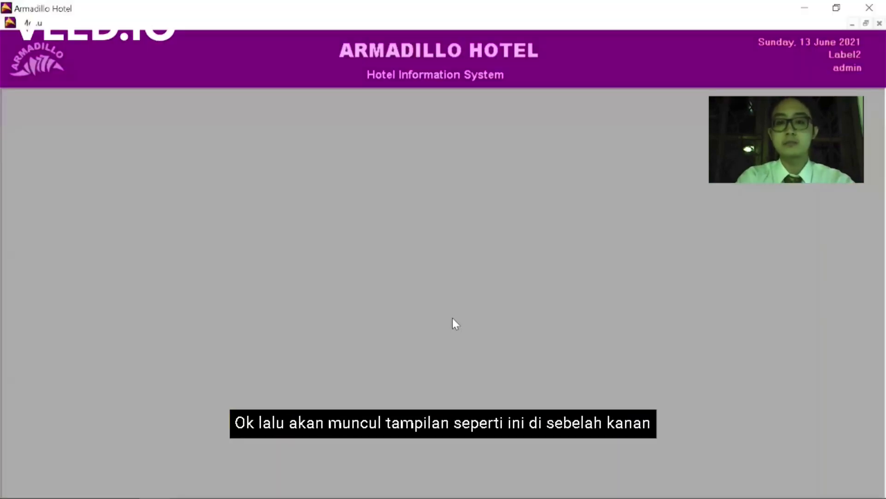
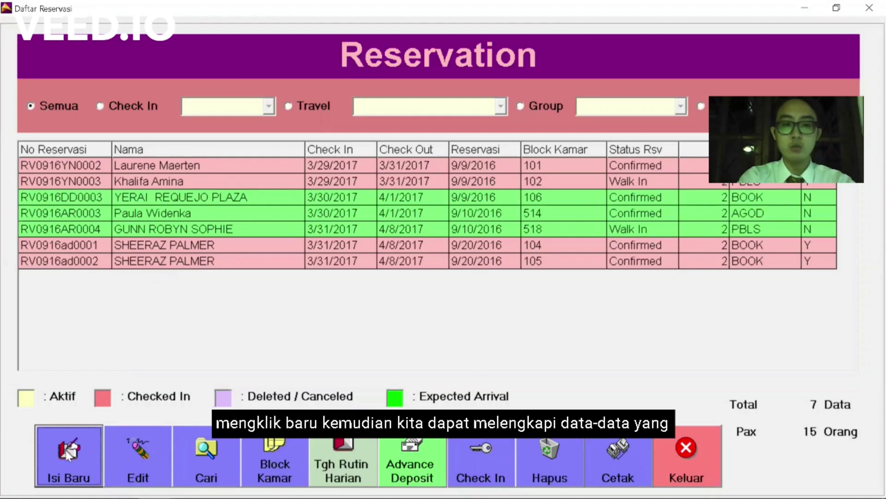
View the blank new-reservation form from the Reservation list, leave it without saving, and return to the main menu
click(65, 450)
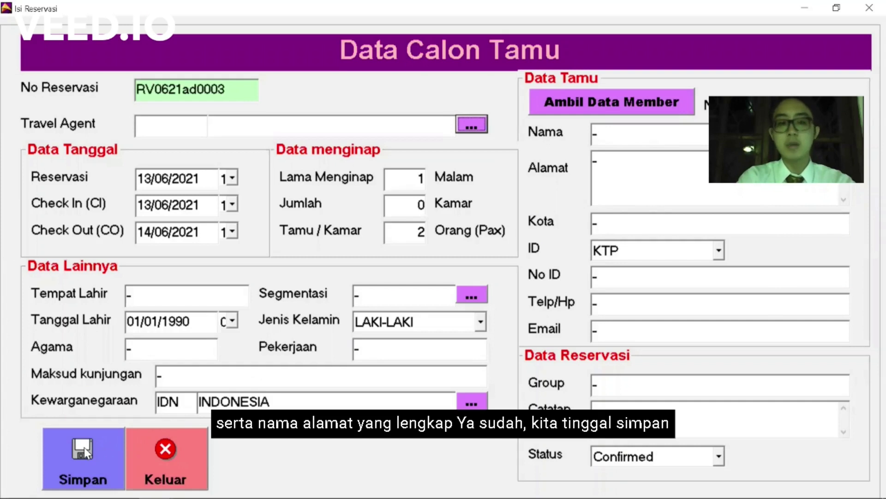
click(166, 452)
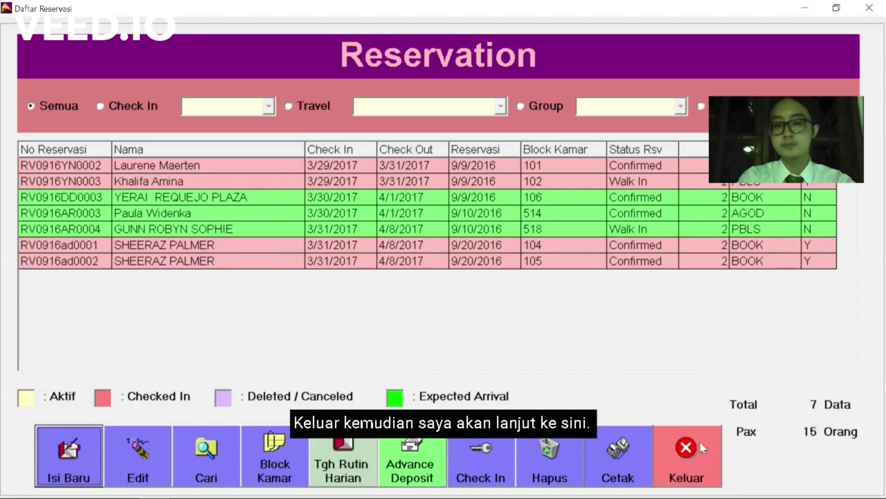
click(696, 452)
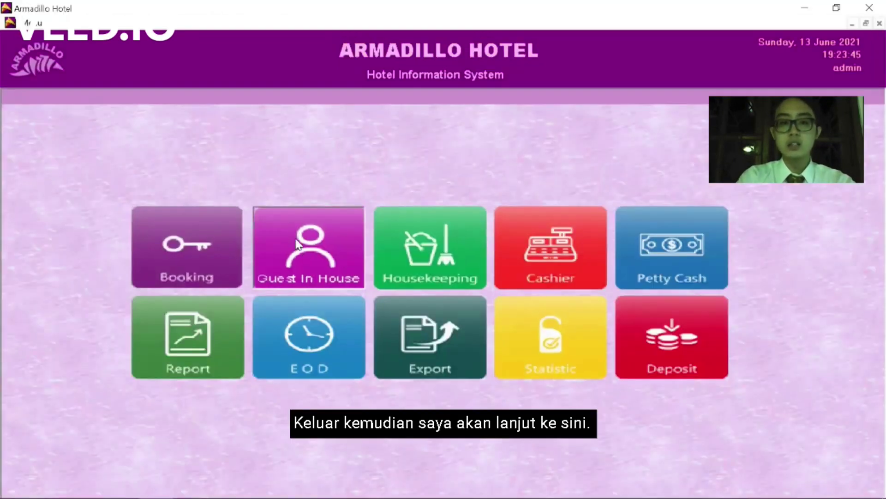
Review the Guest In House list and the Housekeeping room statuses, returning to the main menu after each
click(303, 243)
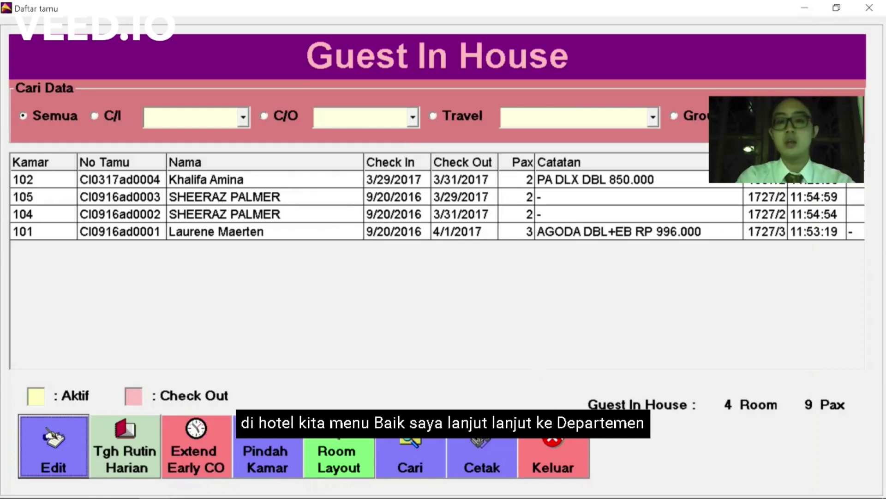
click(556, 445)
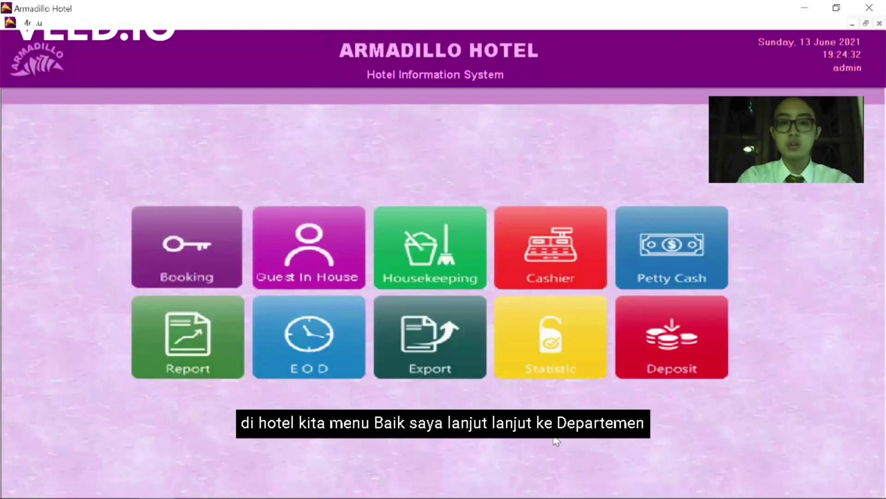
click(427, 241)
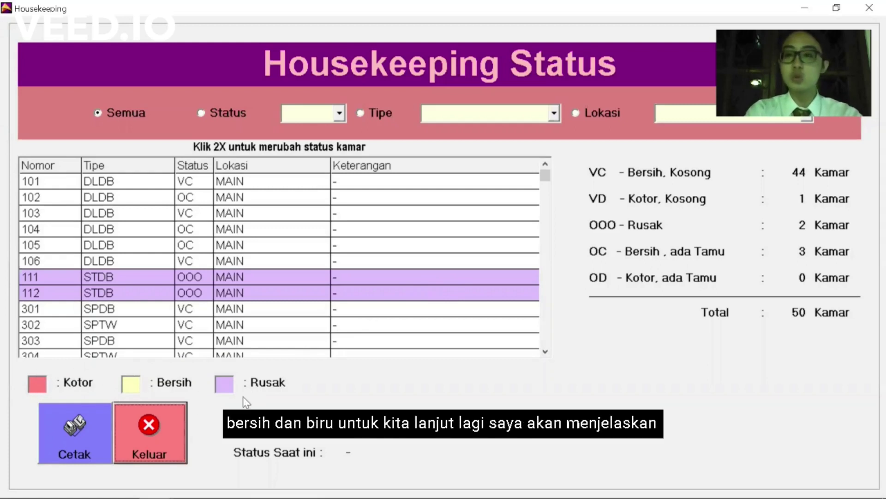
click(153, 423)
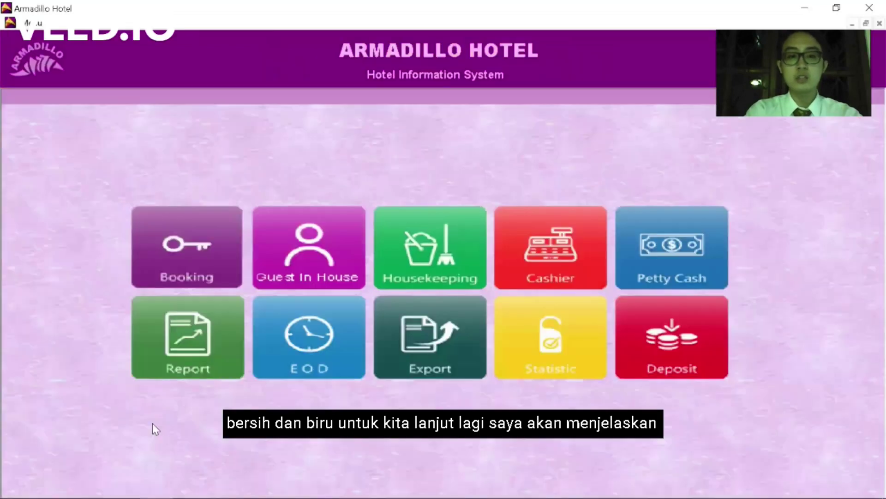
Review the Cashier's Guest Folio, and open the Petty Cash transaction form to examine its transaction types
click(541, 248)
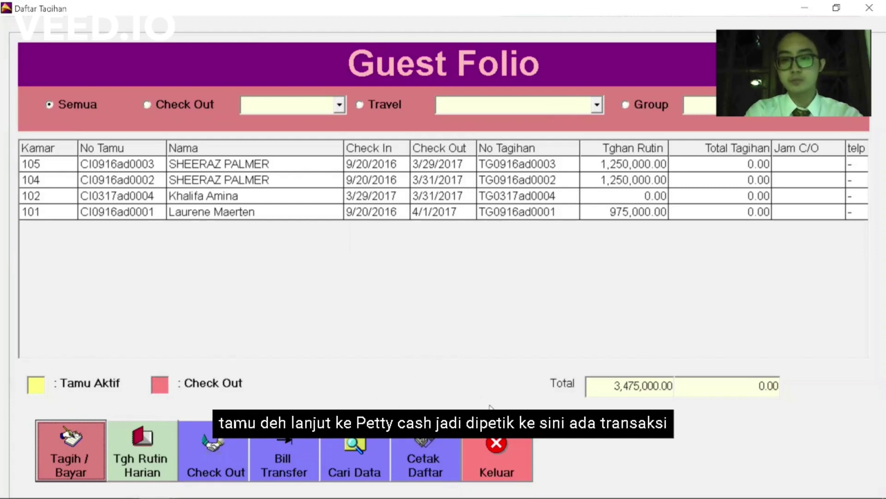
click(496, 444)
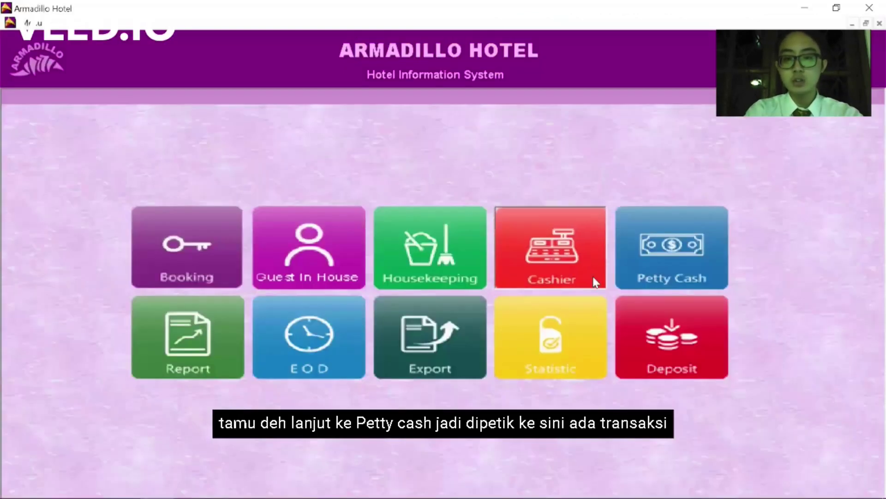
click(669, 244)
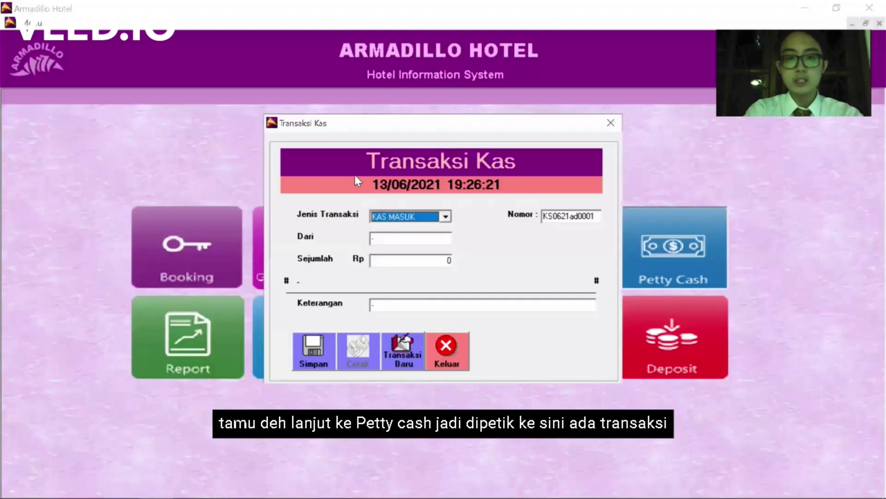
click(446, 217)
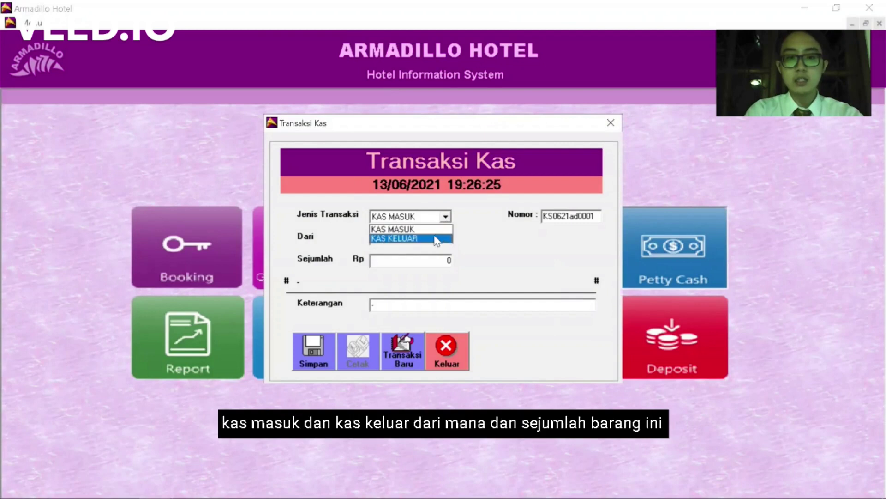
click(464, 232)
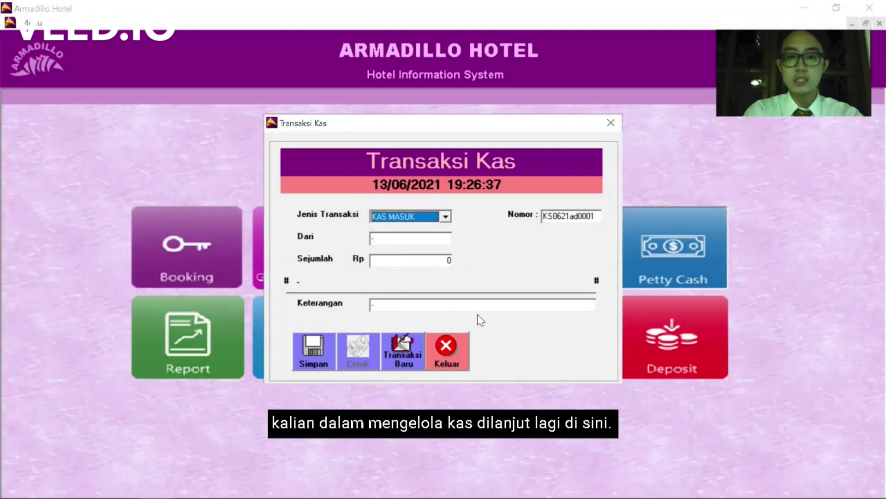
Close the Petty Cash form and review the report lists for Reception, Kasir, House Keeping and Managemen, leaving the report window when done
click(444, 348)
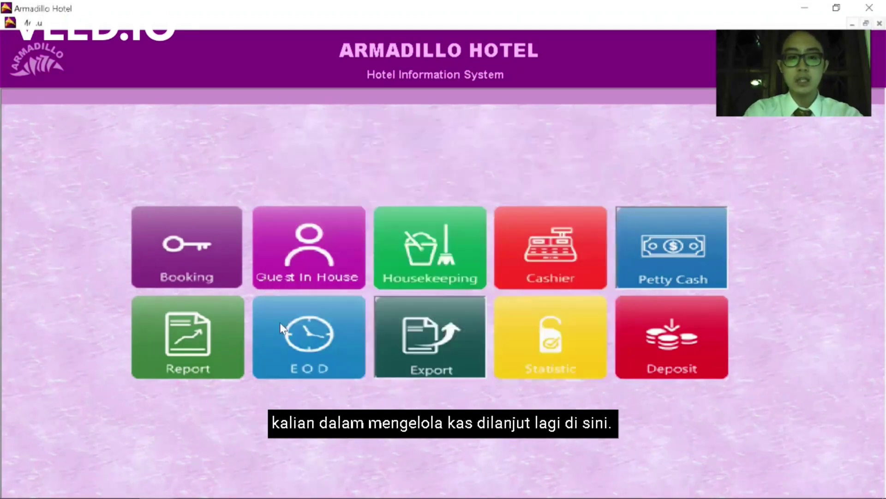
click(183, 343)
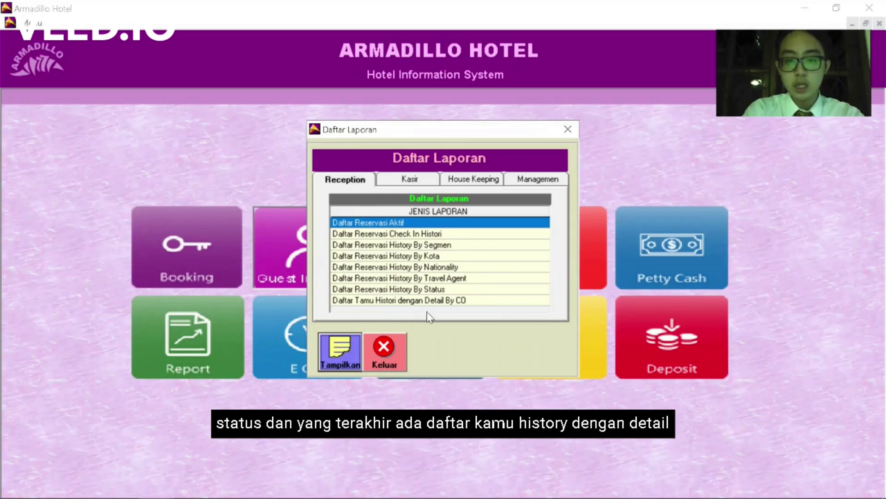
click(409, 180)
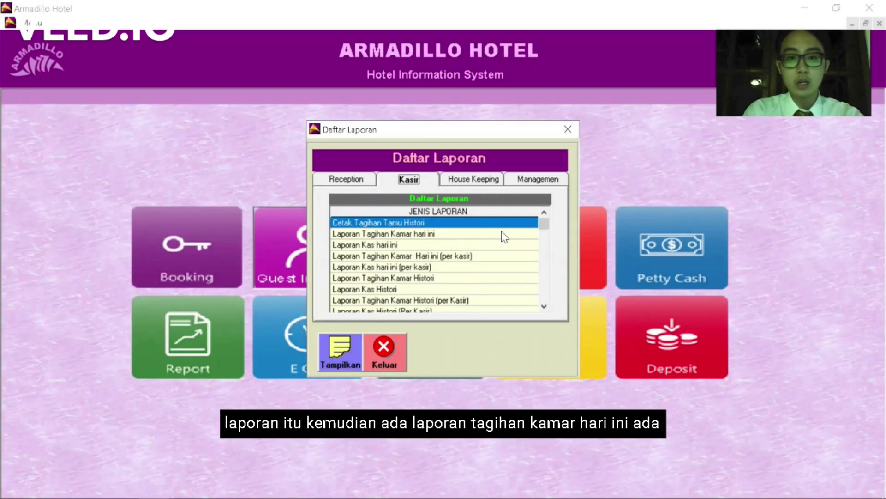
click(544, 307)
click(545, 306)
click(544, 307)
click(544, 306)
click(544, 307)
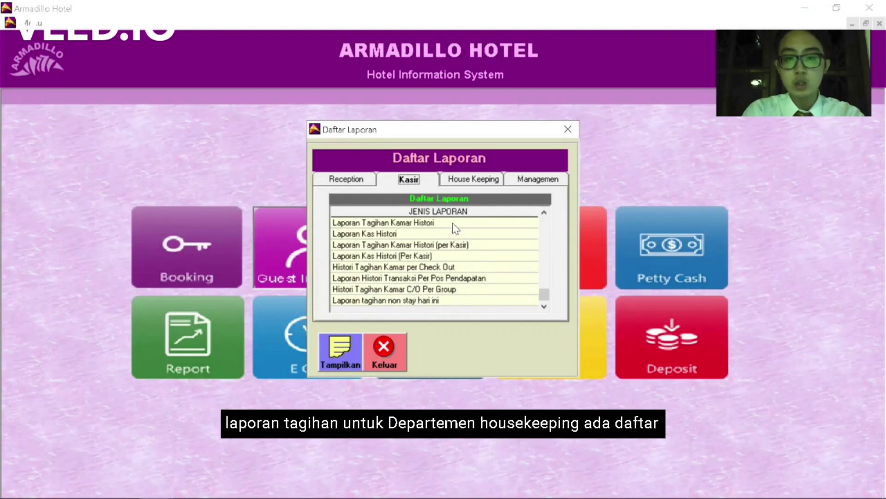
click(489, 180)
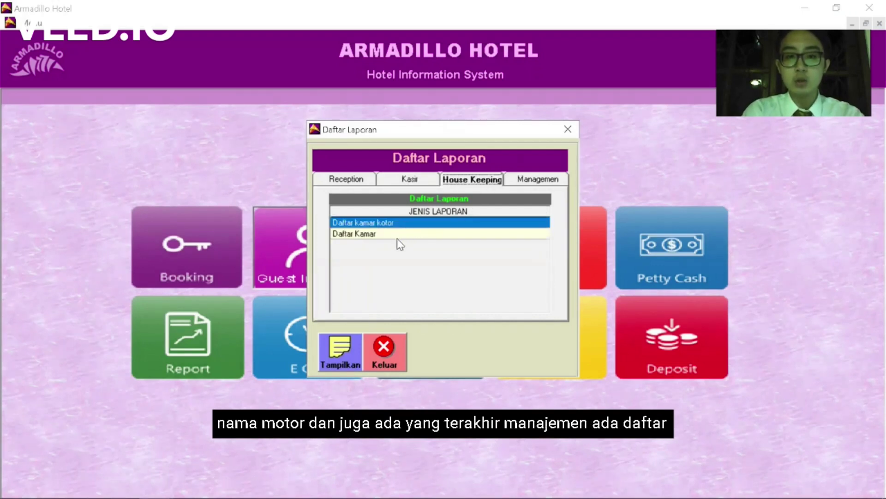
click(539, 183)
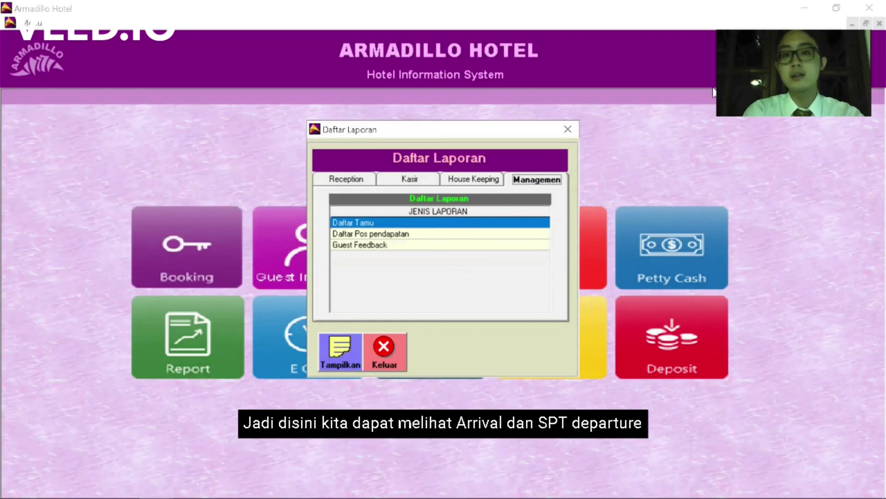
click(569, 130)
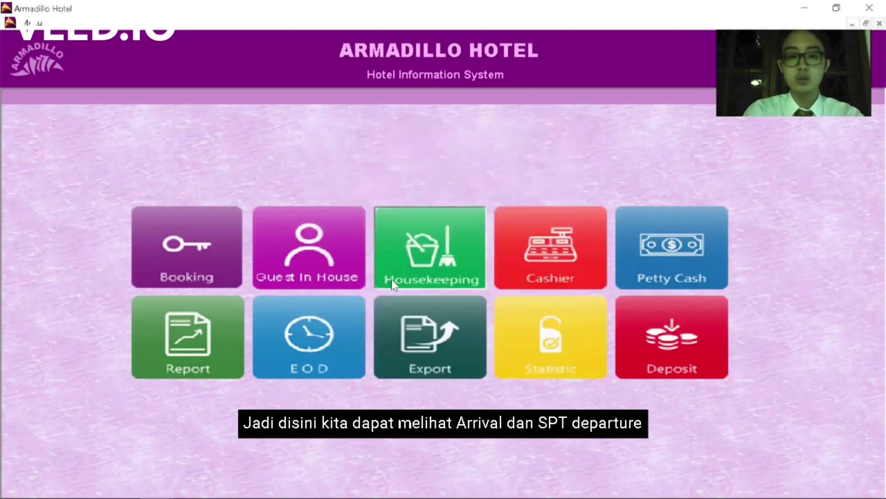
Review the Closing End Of Day and the Export data ke Armadillo Accounting screens, returning to the main menu after each
click(298, 347)
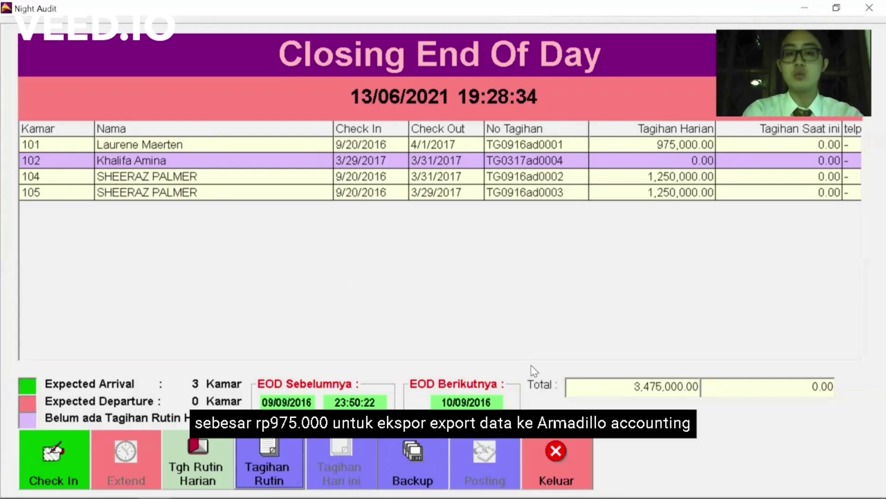
click(561, 458)
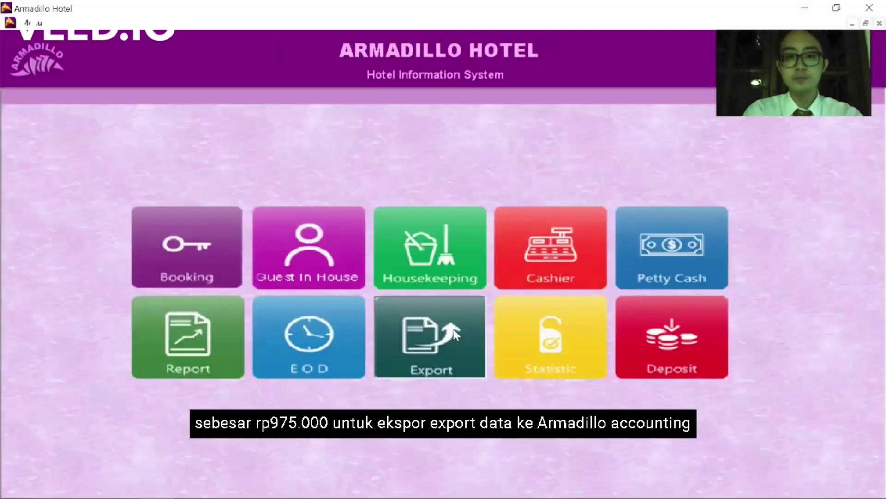
click(425, 336)
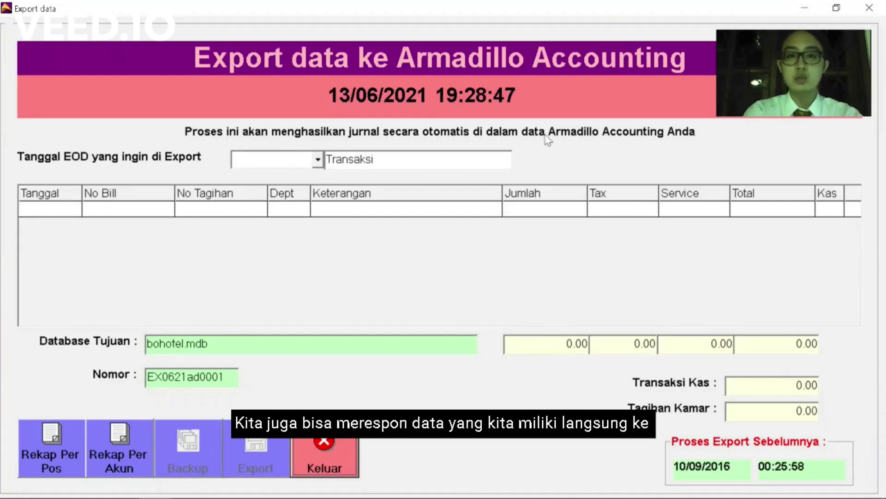
click(341, 444)
Open the Statistic module and review its Room Inventory and Room Statistic pages, returning to Room Current Status after each
click(555, 332)
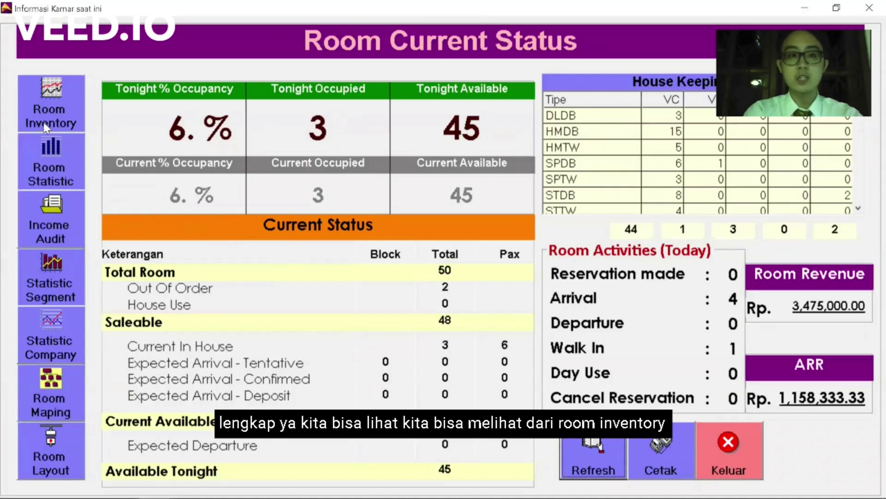
click(54, 103)
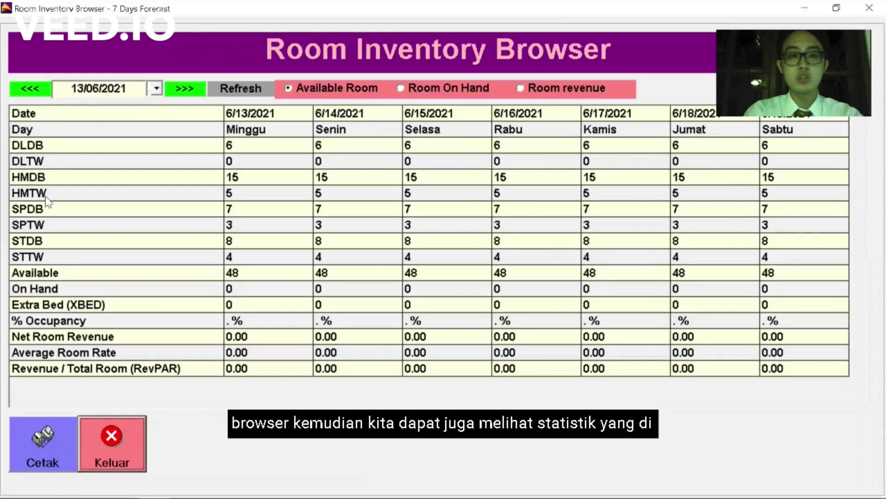
click(124, 454)
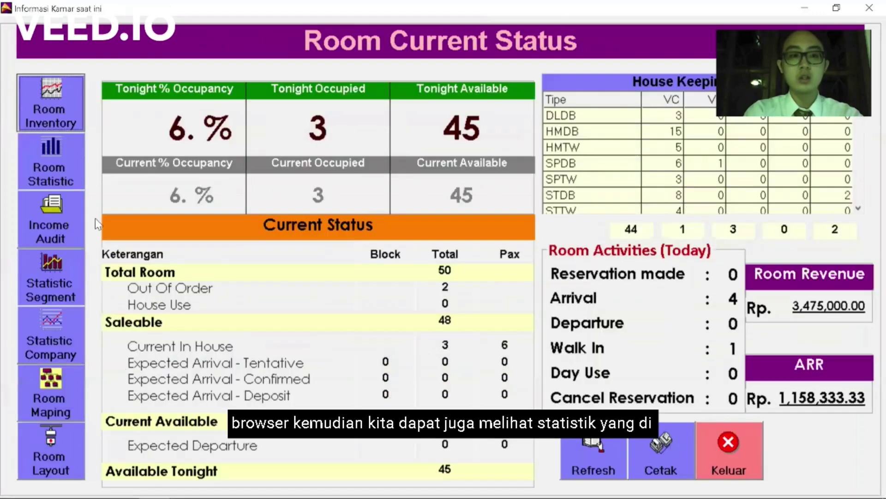
click(53, 169)
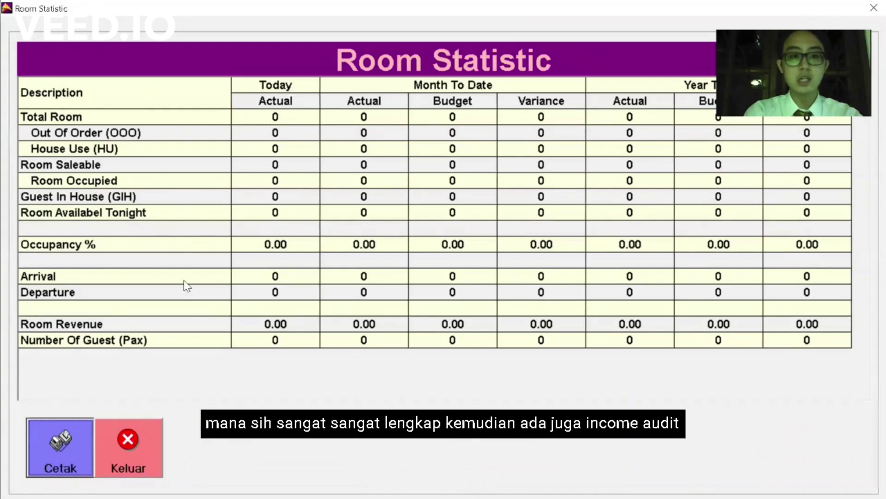
click(139, 444)
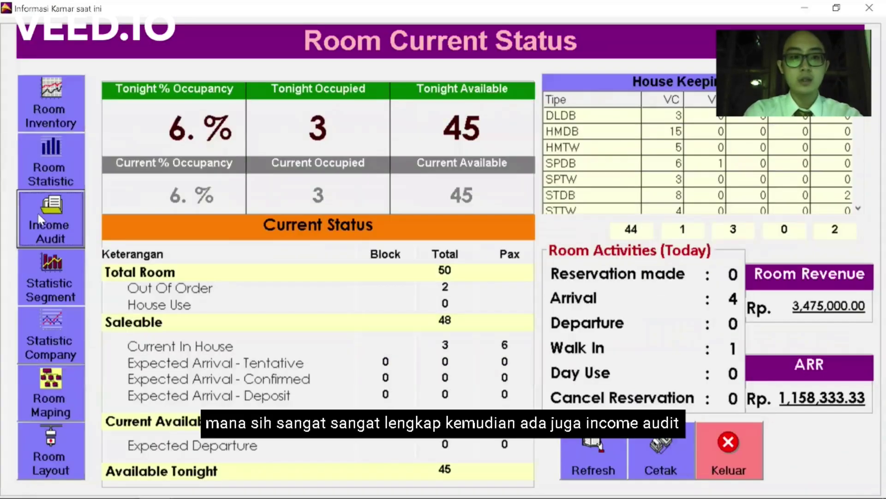
Review the Income Audit and the room statistics by segment and by company, returning to Room Current Status after each
click(37, 211)
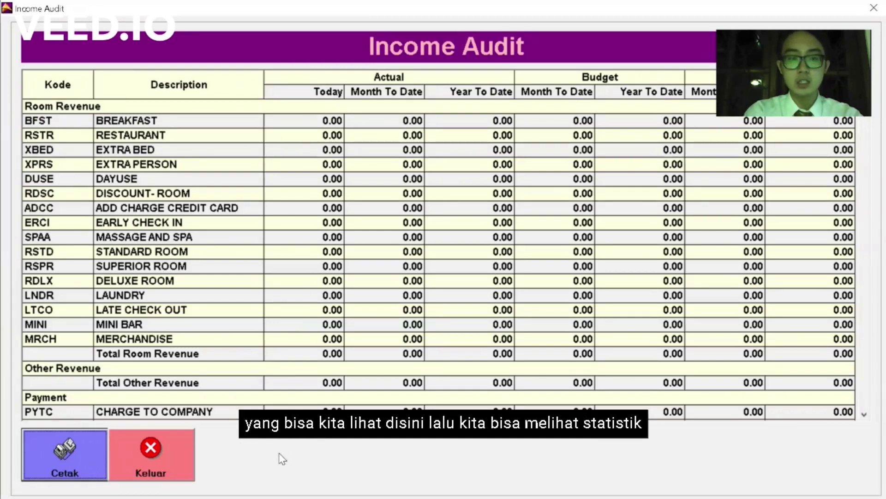
click(171, 442)
click(54, 277)
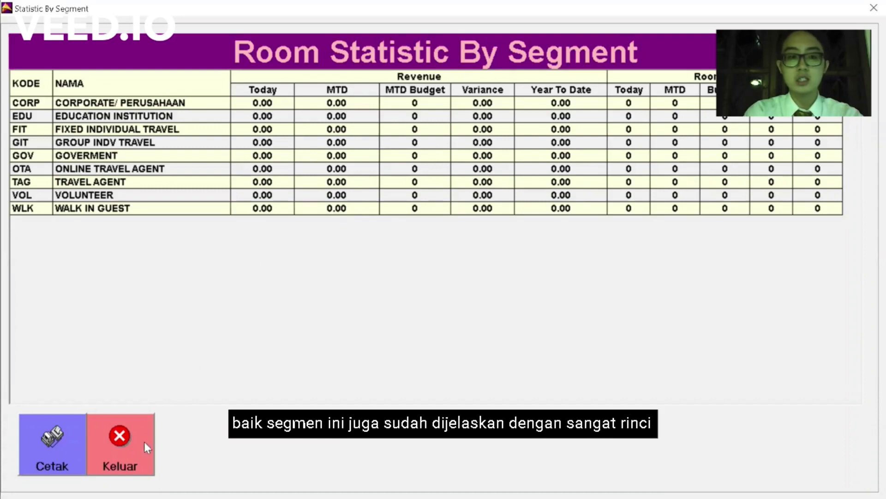
click(131, 447)
click(50, 345)
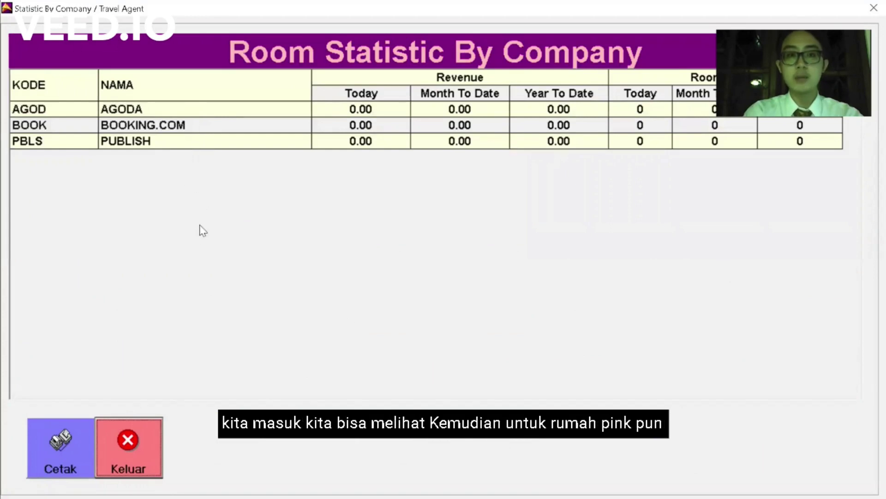
click(145, 443)
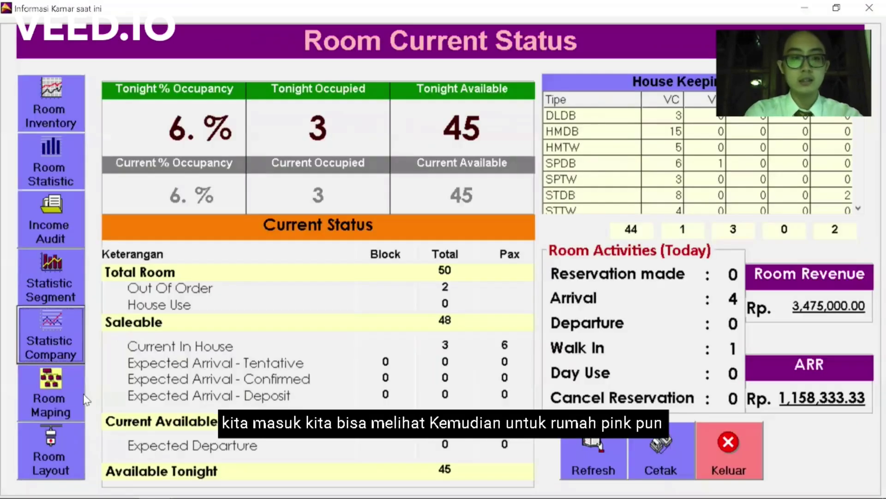
Review the Peta Kamar room map and the Home Stay room layout, returning to Room Current Status after each
click(57, 391)
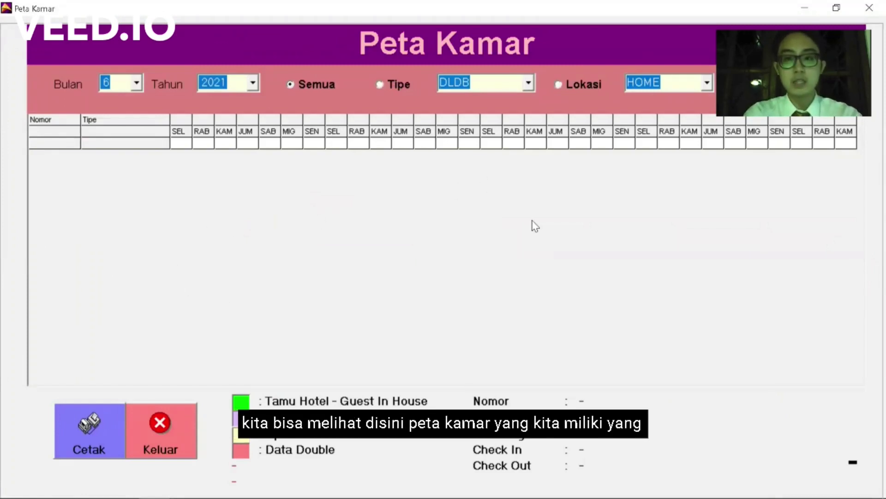
click(163, 433)
click(51, 457)
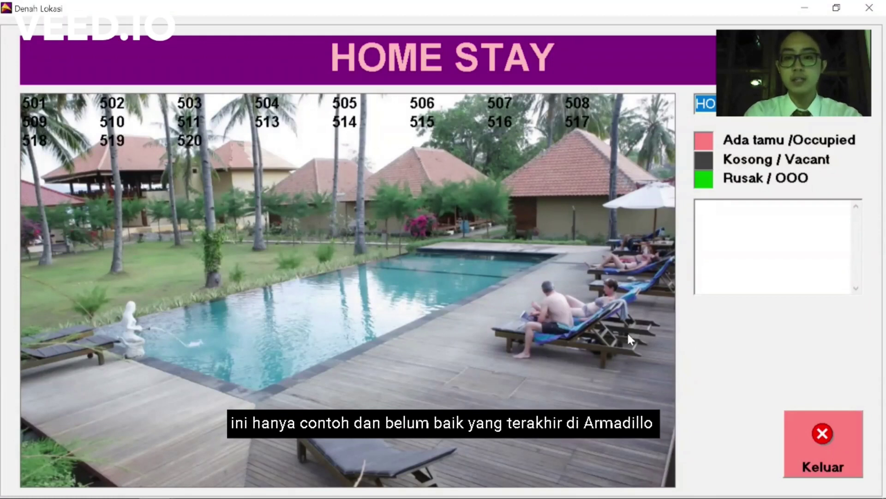
click(841, 449)
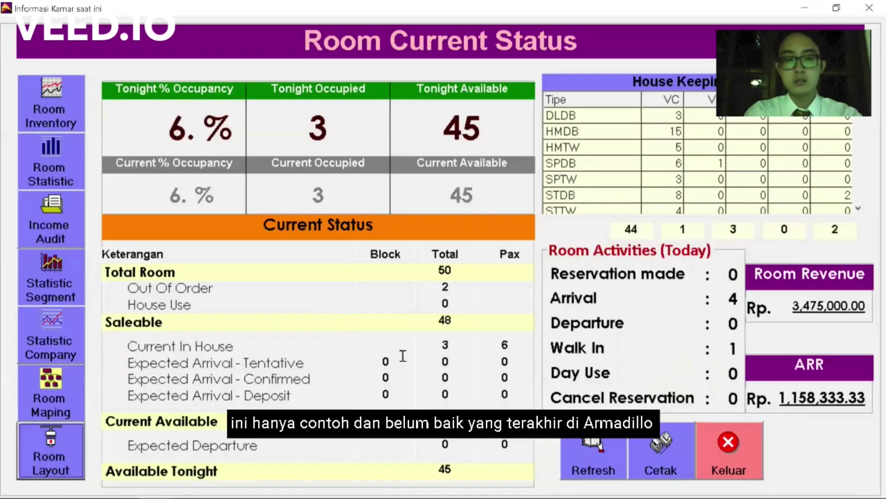
Leave Room Current Status and review the Advance Deposit list from the main menu, closing the list when done
click(719, 425)
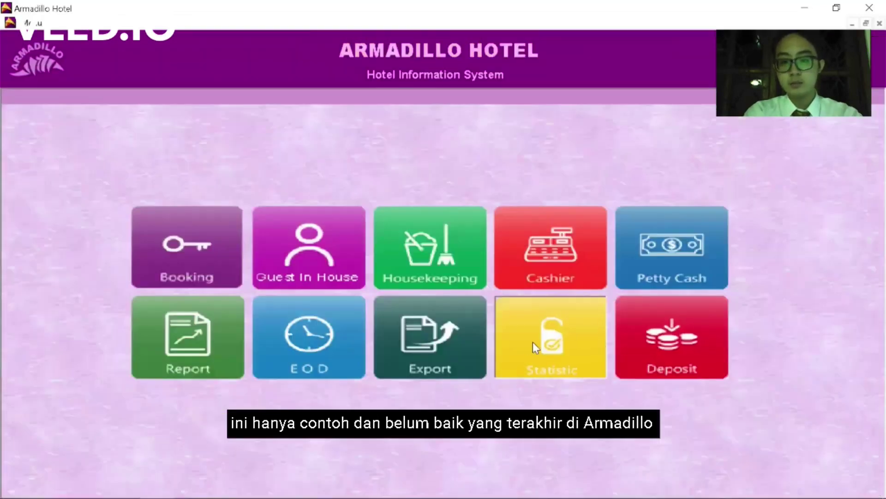
click(675, 346)
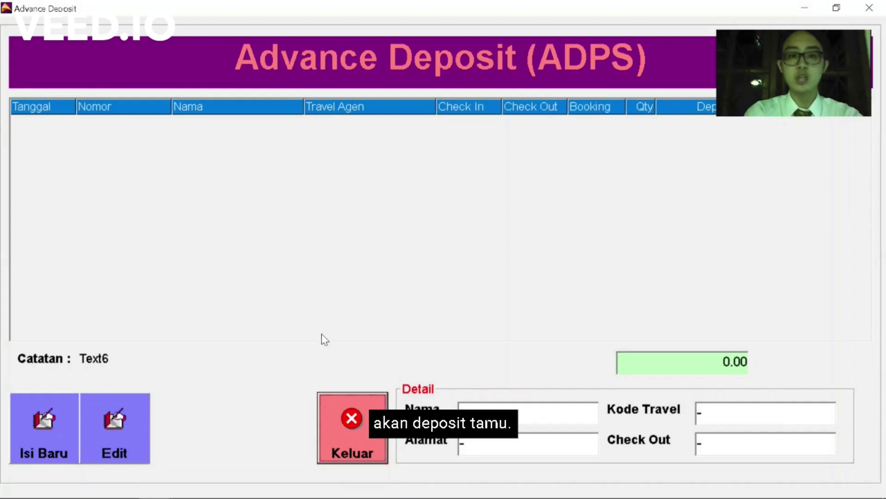
click(354, 429)
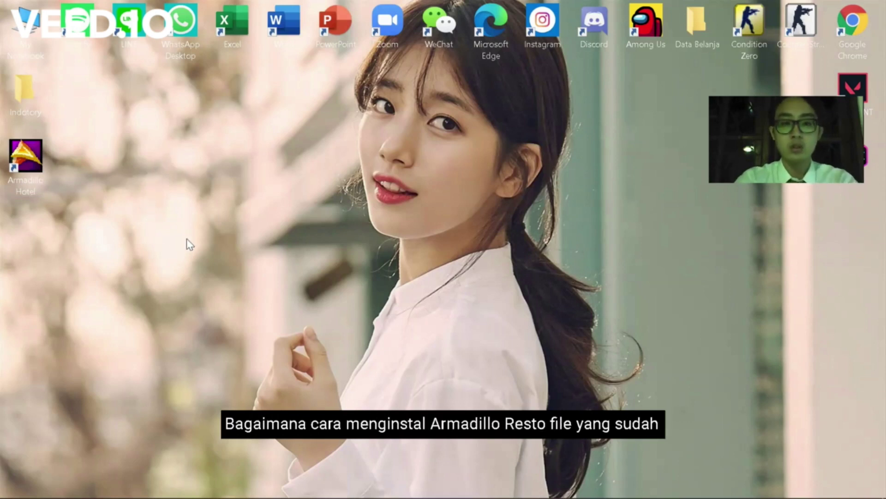
Run the downloaded Armadillo Resto installer from its folder and install it in the default C:\Program Files (x86)\Armadillo Resto\ location
key(alt+Tab)
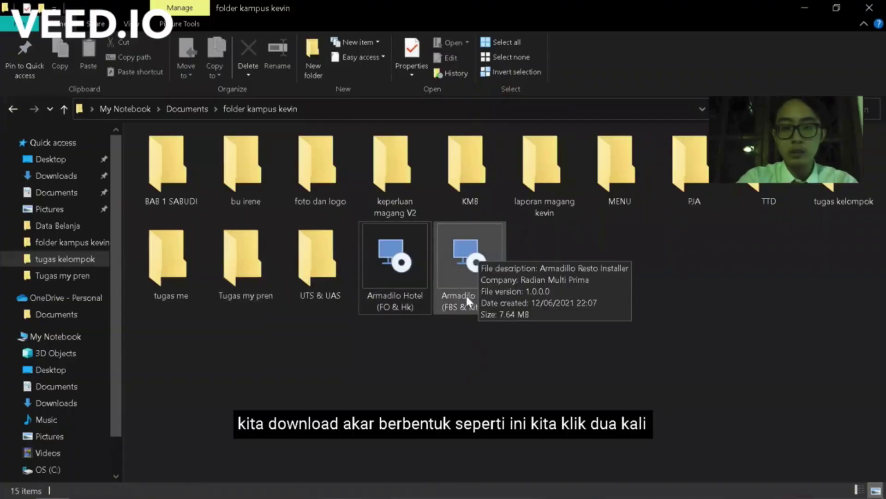
double_click(476, 266)
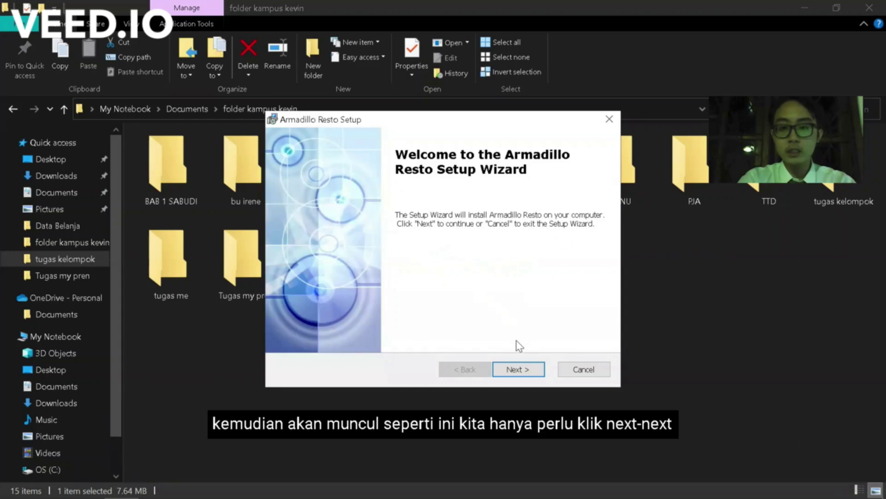
click(523, 371)
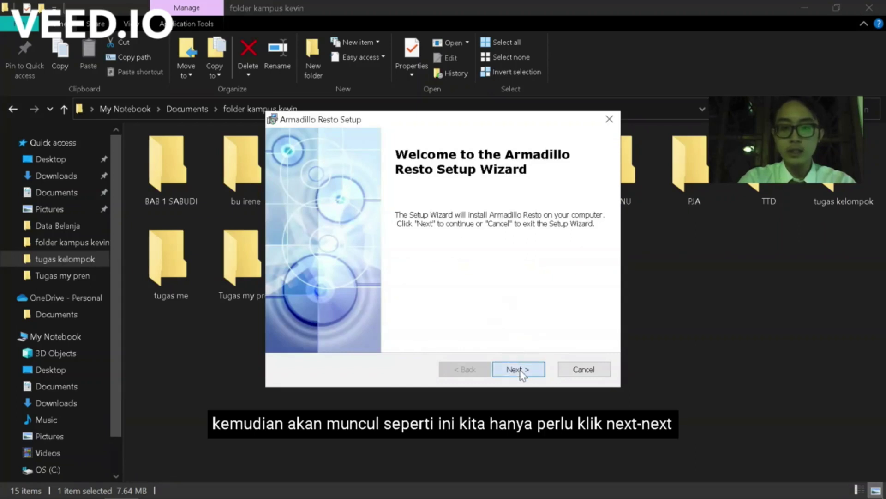
click(294, 315)
click(515, 369)
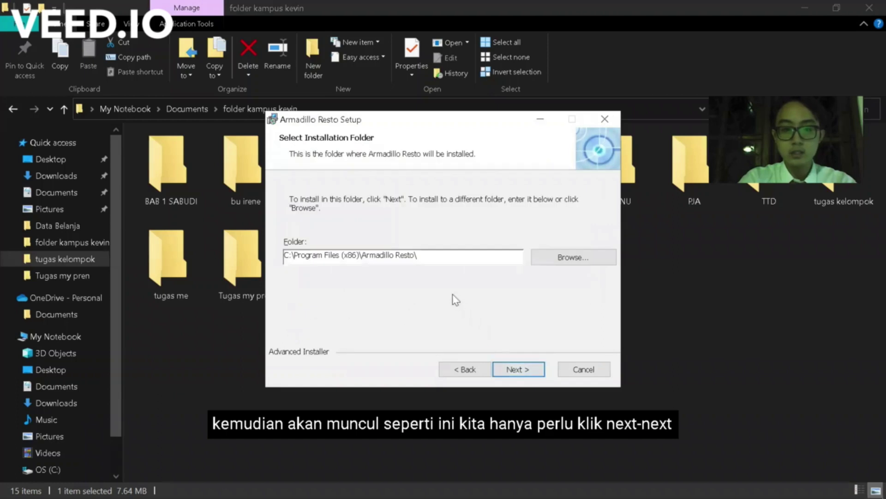
click(529, 372)
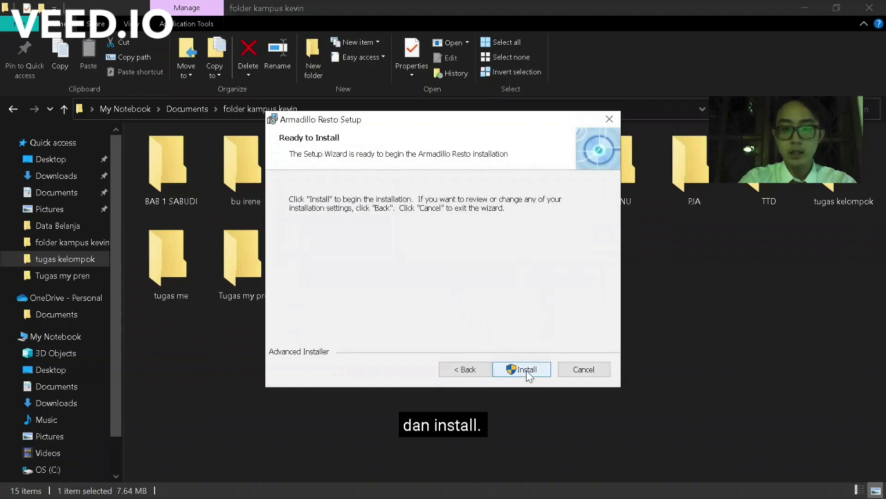
click(527, 372)
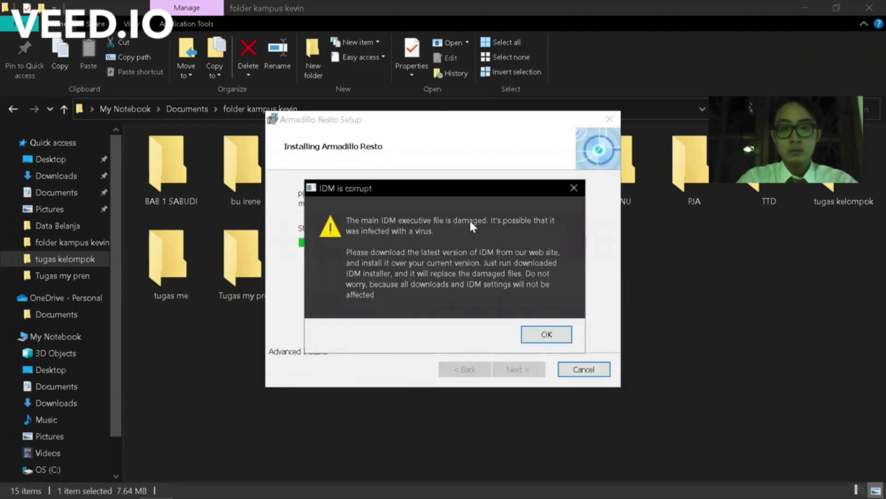
Dismiss the IDM warning, finish the Armadillo Resto setup, and put away the folder and browser windows to return to the desktop
click(573, 188)
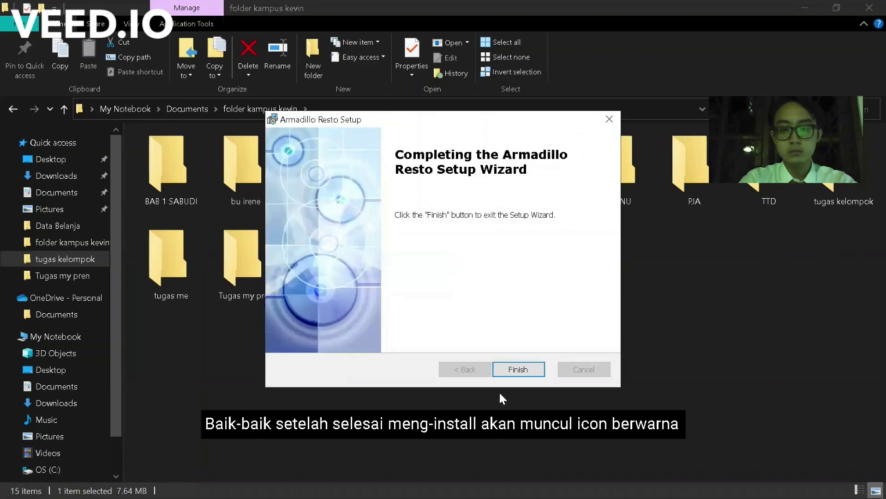
click(513, 369)
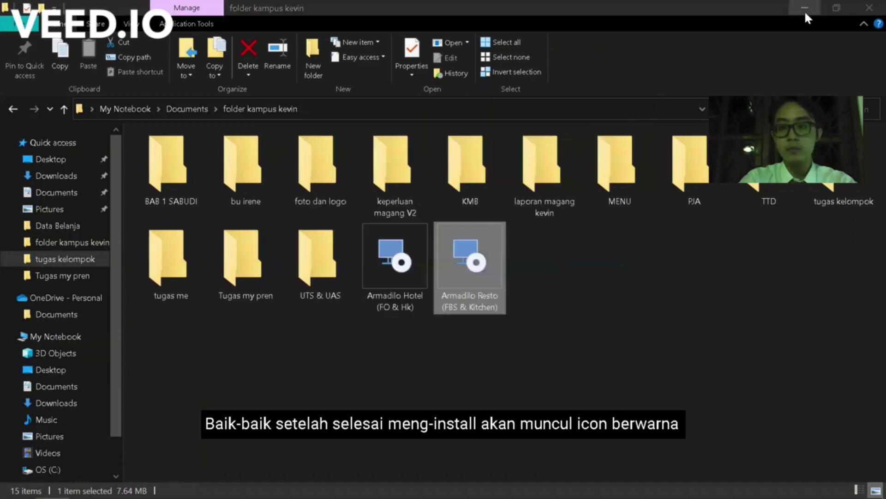
click(805, 9)
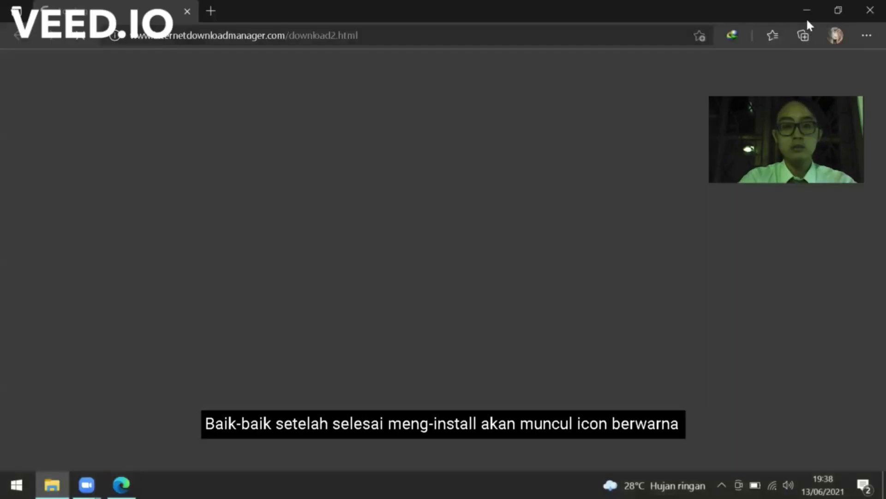
click(868, 11)
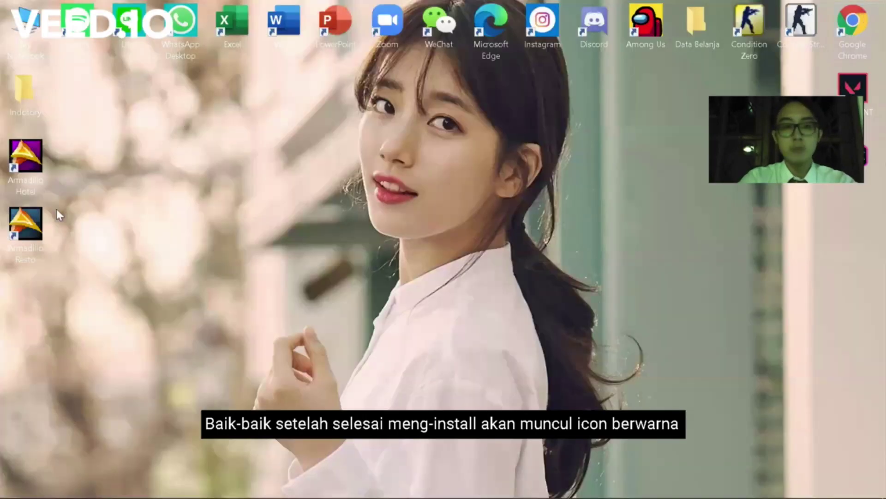
Launch Armadillo Resto from the desktop and log in with the prefilled default cashier credentials and the ADCC option
double_click(25, 228)
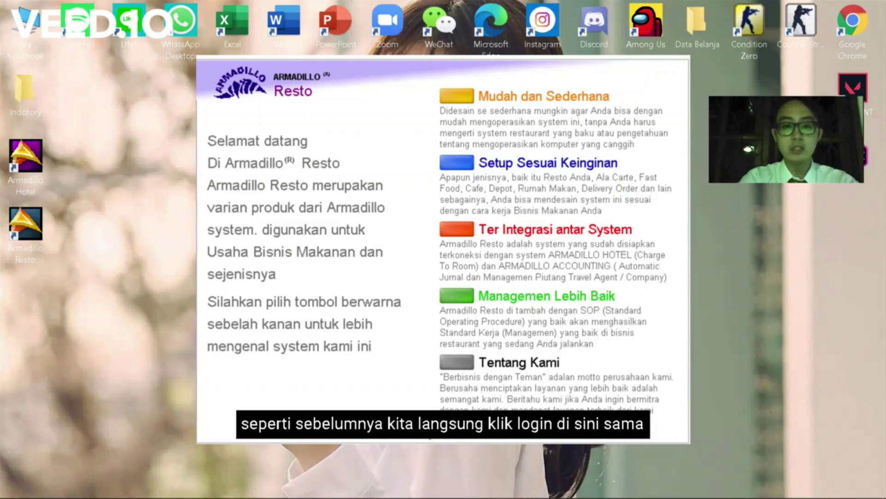
click(289, 439)
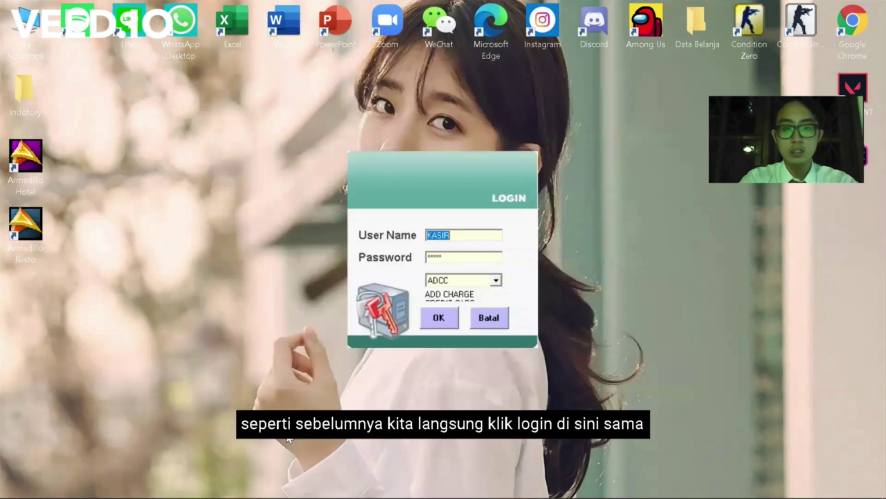
click(469, 257)
click(467, 237)
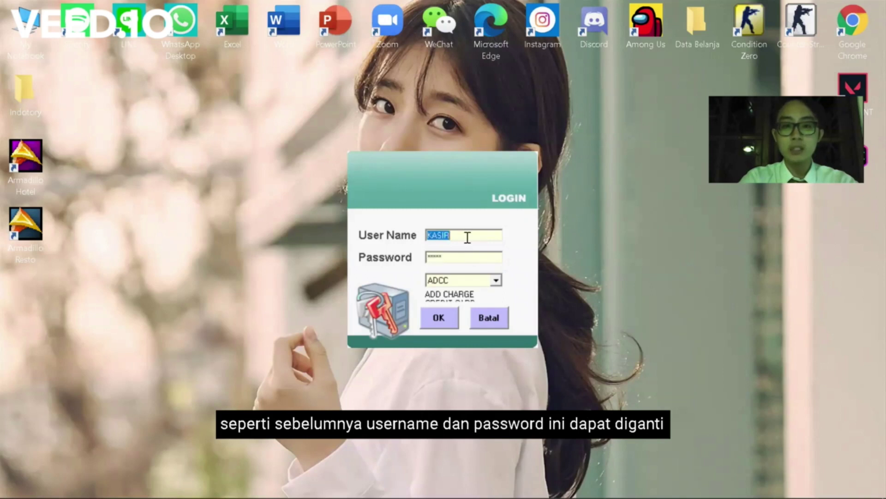
click(463, 261)
click(466, 235)
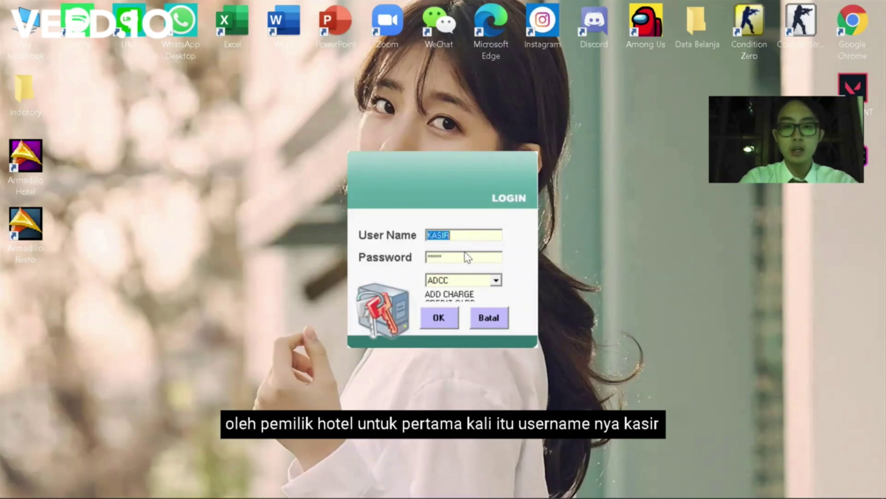
click(465, 254)
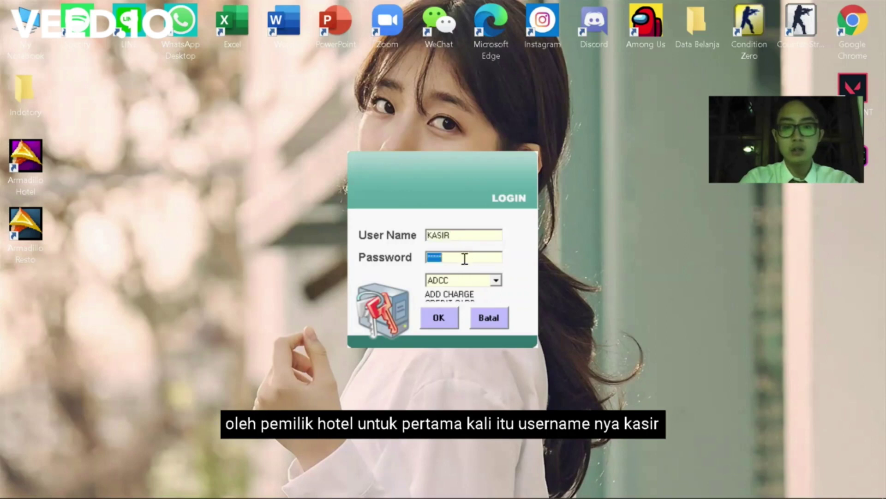
click(456, 235)
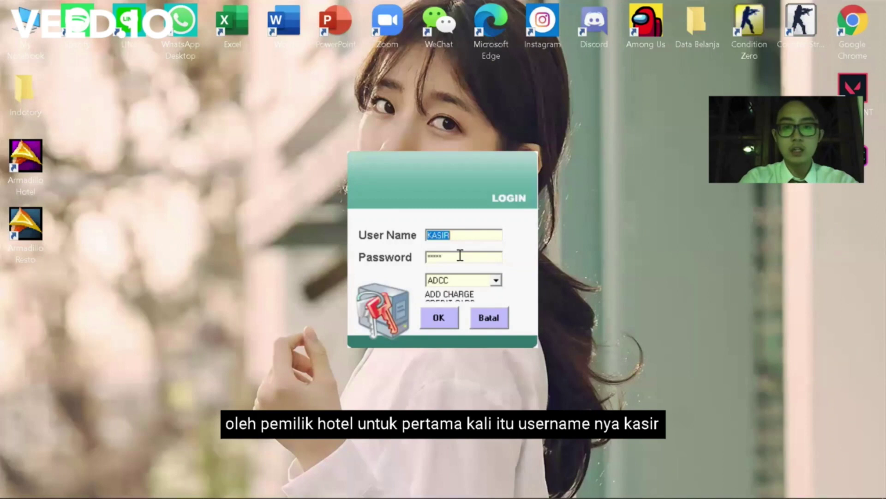
click(460, 255)
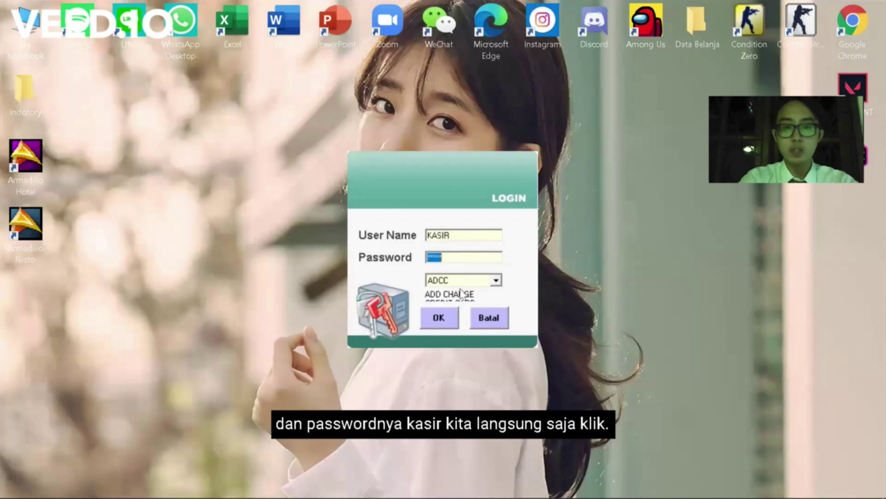
click(438, 318)
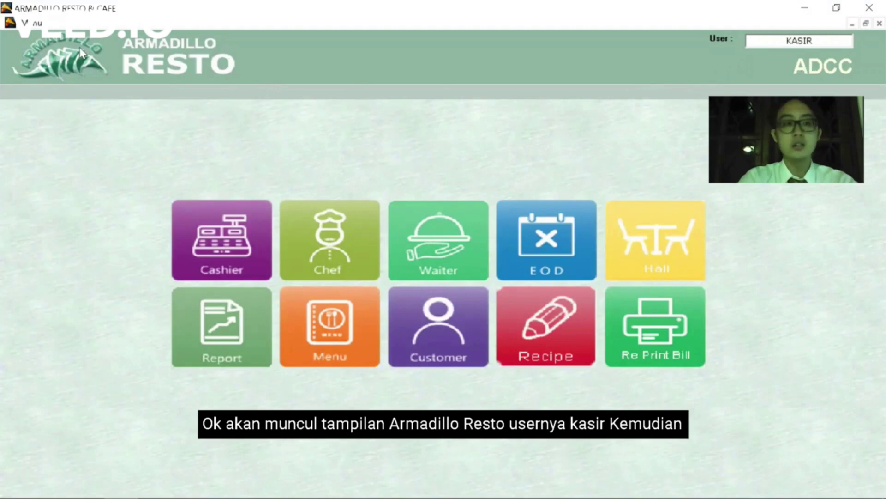
Look through the main menu's File, Transaksi, Setup and Lain-Lain commands, then close it without choosing any
click(37, 23)
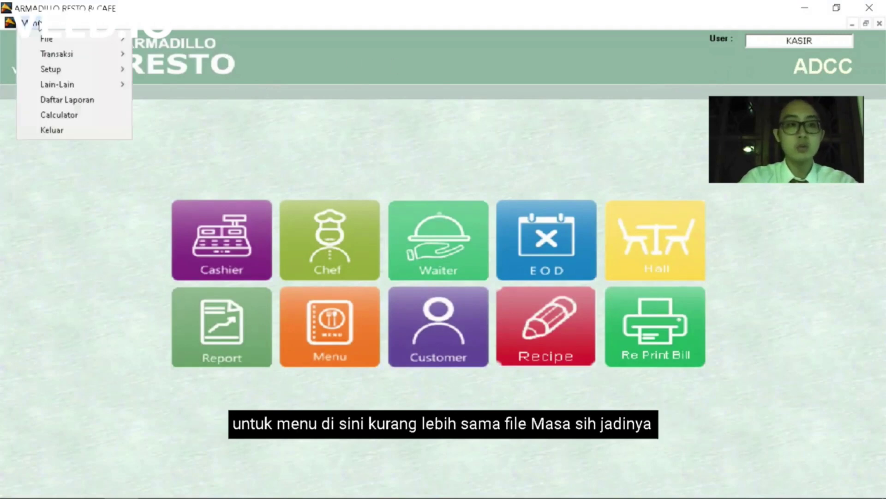
mouse_move(42, 41)
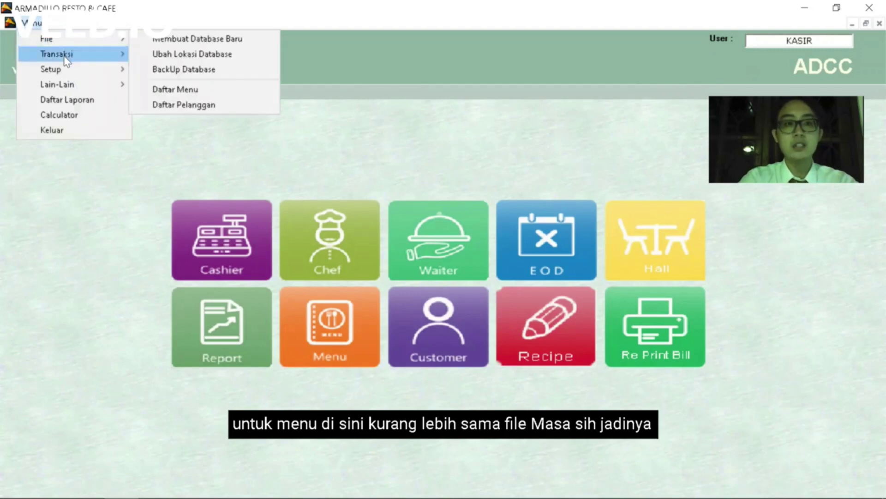
mouse_move(66, 59)
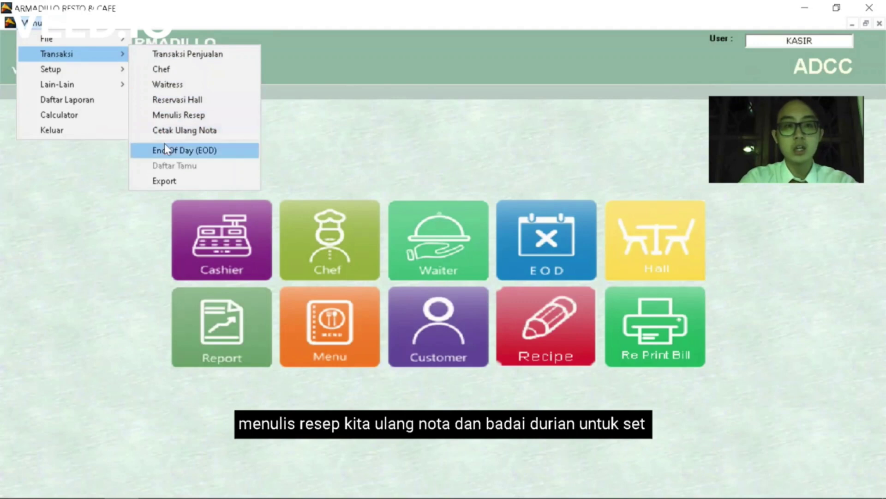
mouse_move(93, 71)
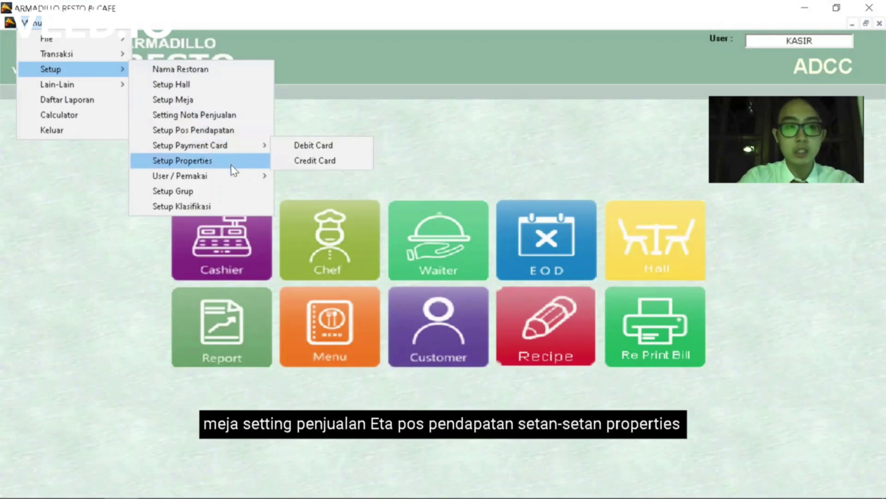
mouse_move(233, 183)
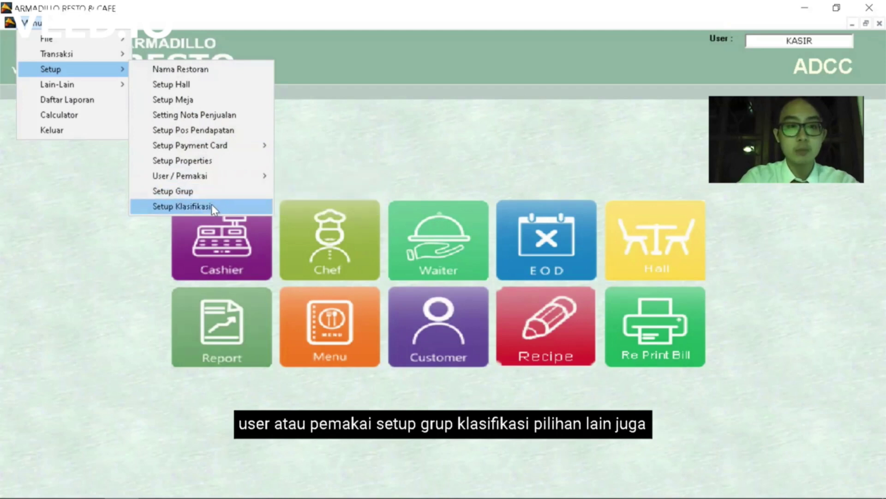
mouse_move(70, 88)
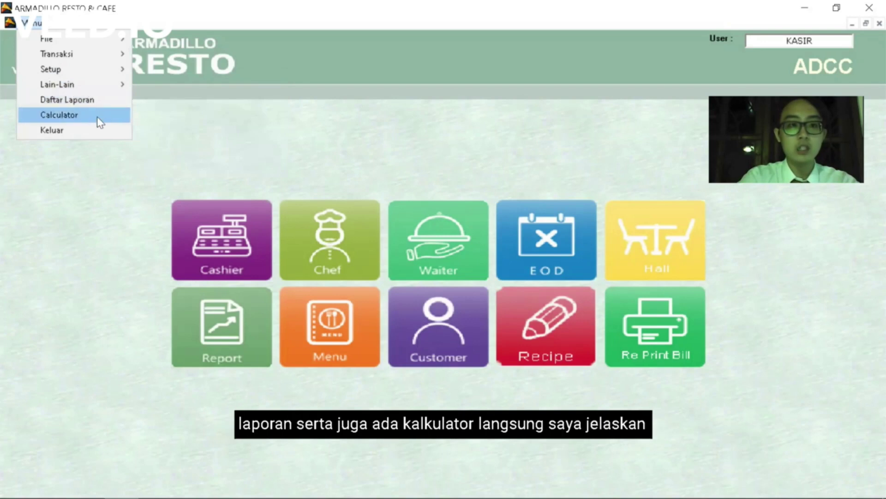
click(194, 133)
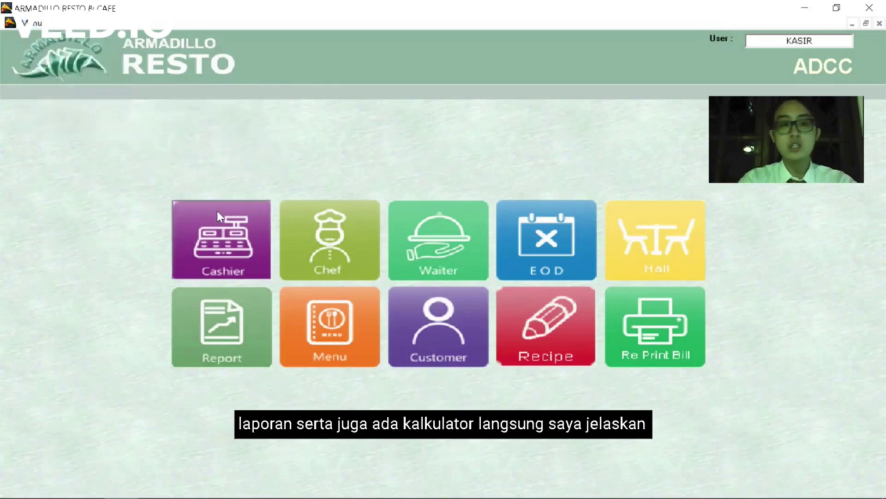
Start a new sale in the Cashier module and assign it to table MD1, MEJA DALAM 01
click(225, 234)
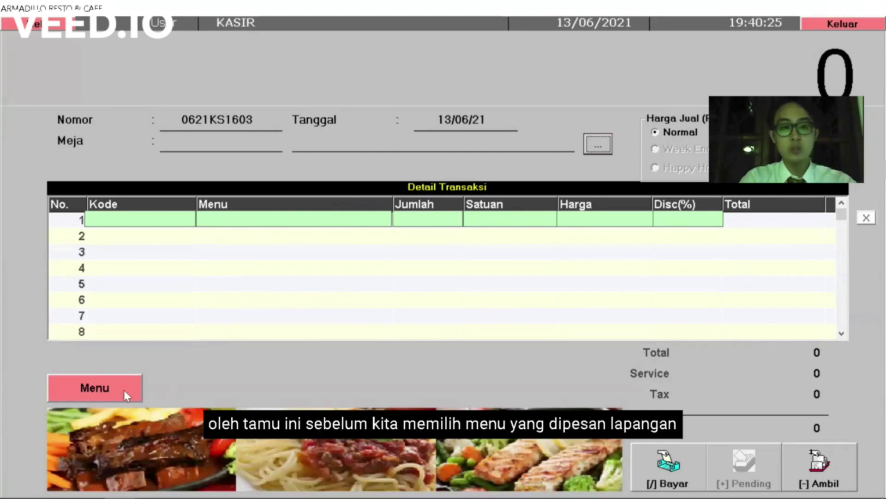
click(108, 383)
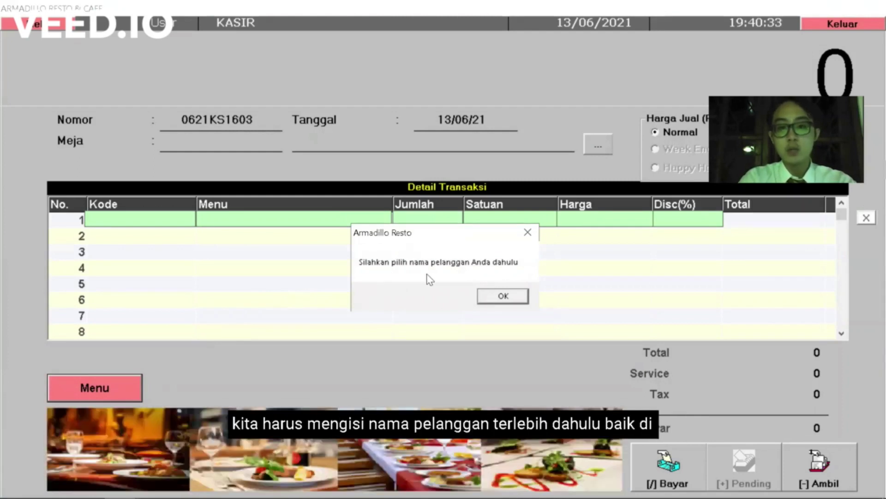
click(502, 295)
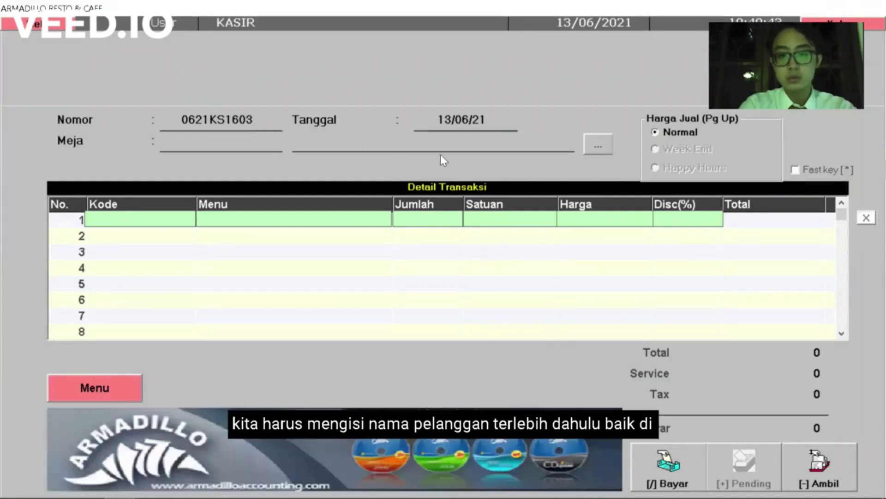
click(594, 151)
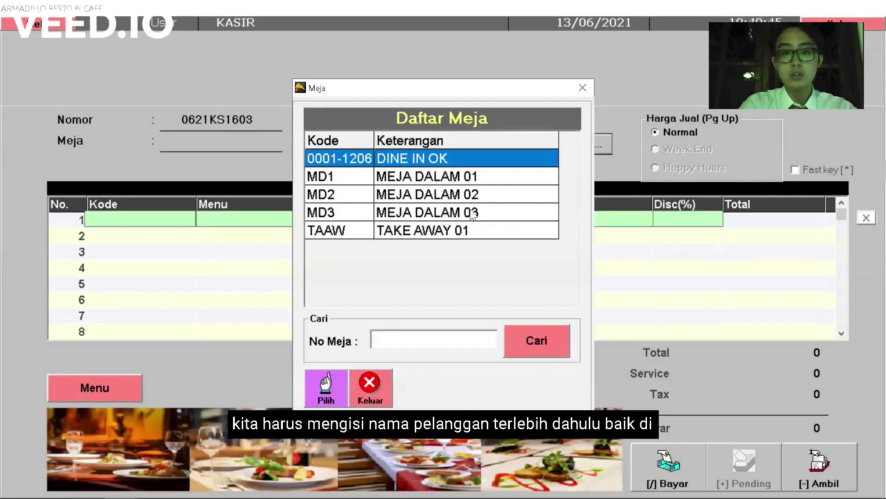
click(421, 176)
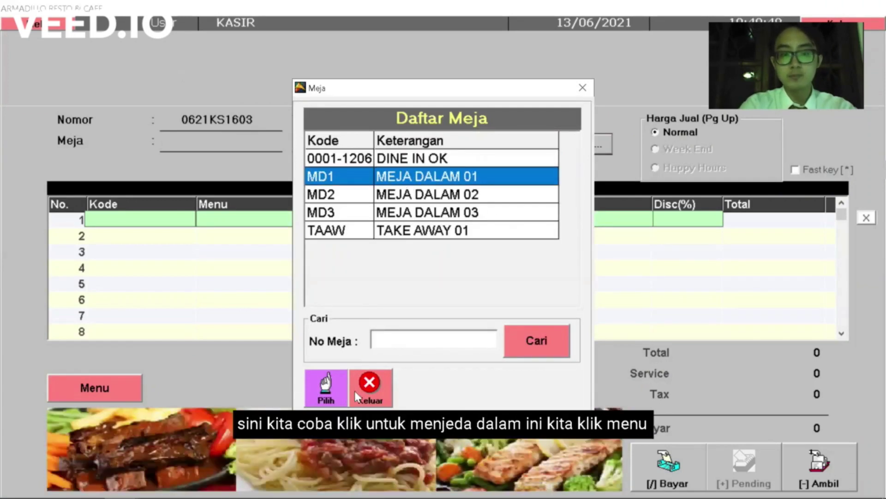
click(326, 390)
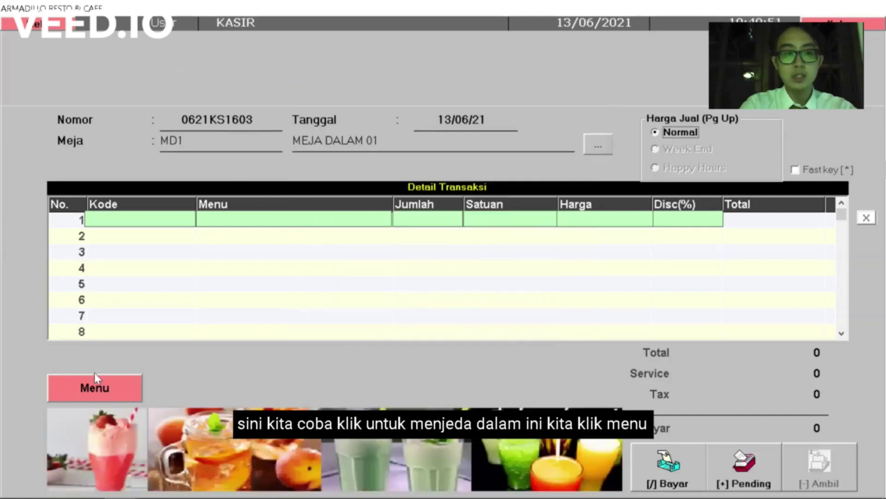
Browse the food list and add PERKEDEL KENTANG (MNVT10) to the order for table MD1
click(101, 387)
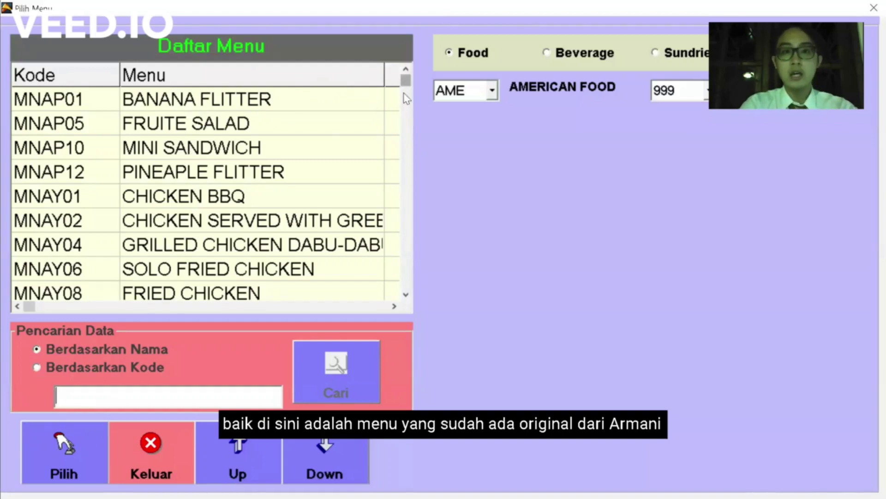
click(405, 295)
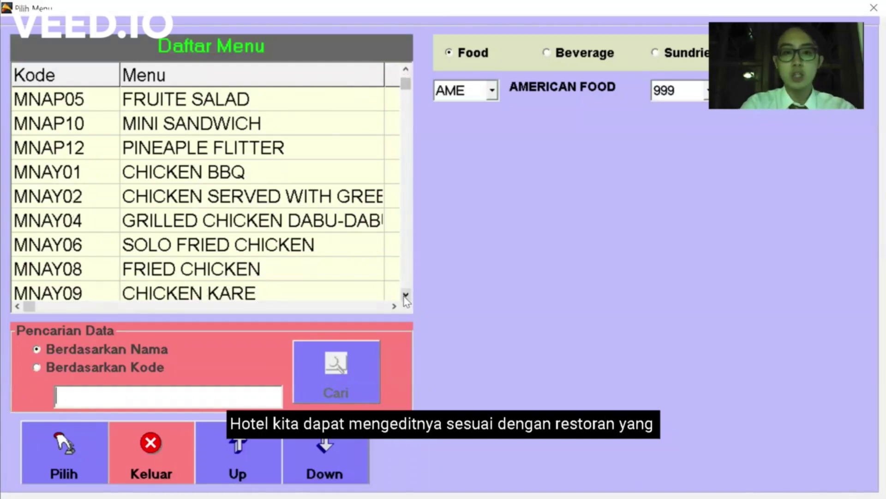
drag(405, 295, 406, 298)
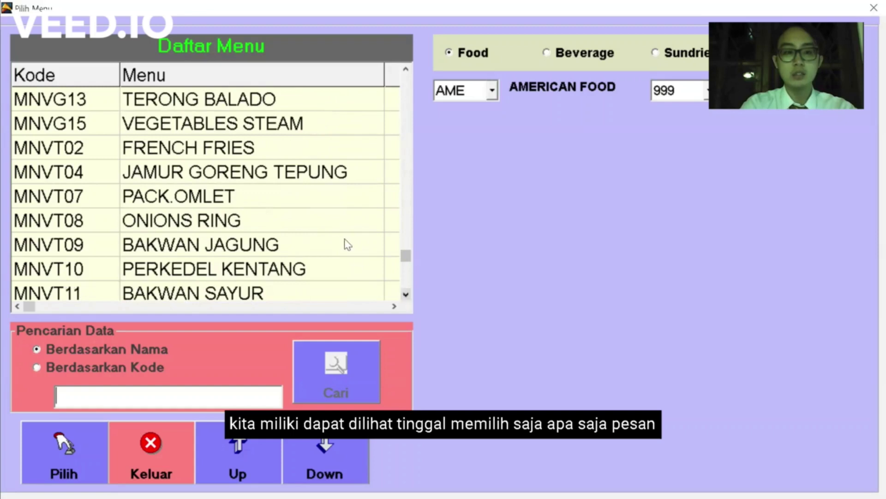
click(261, 224)
click(237, 195)
click(240, 177)
click(237, 226)
click(238, 270)
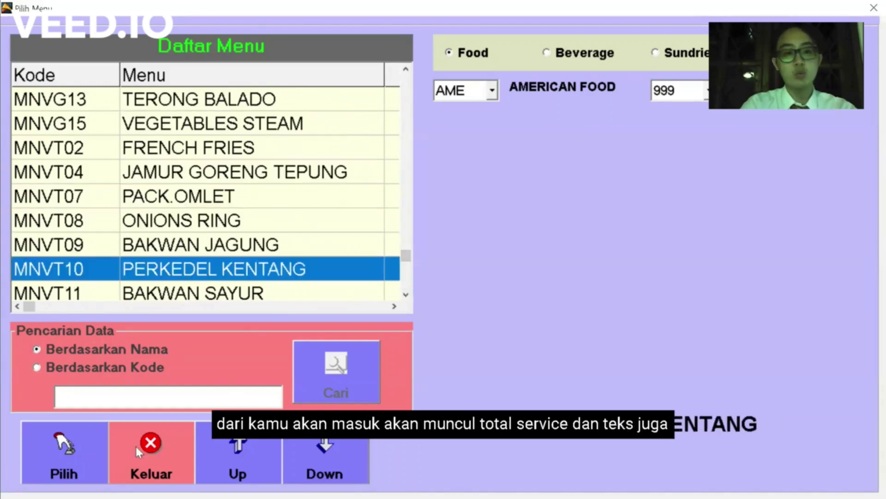
click(68, 441)
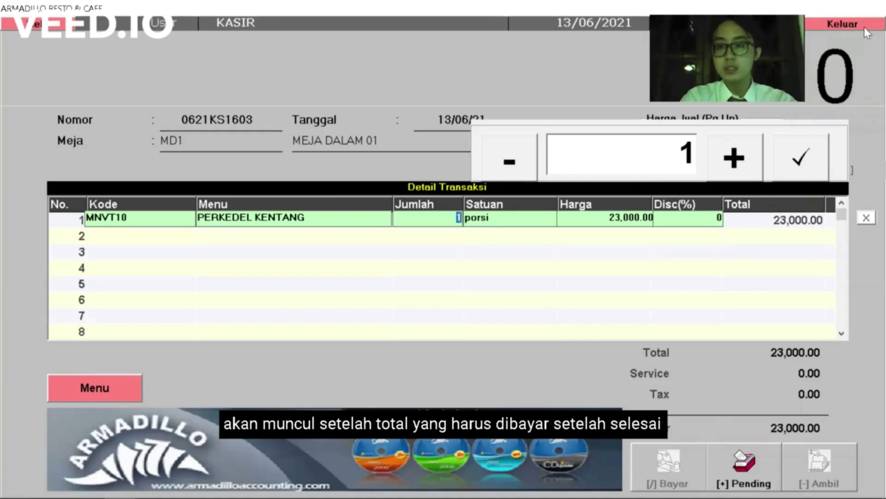
Put the unfinished table MD1 transaction on pending and leave the Cashier module
click(851, 26)
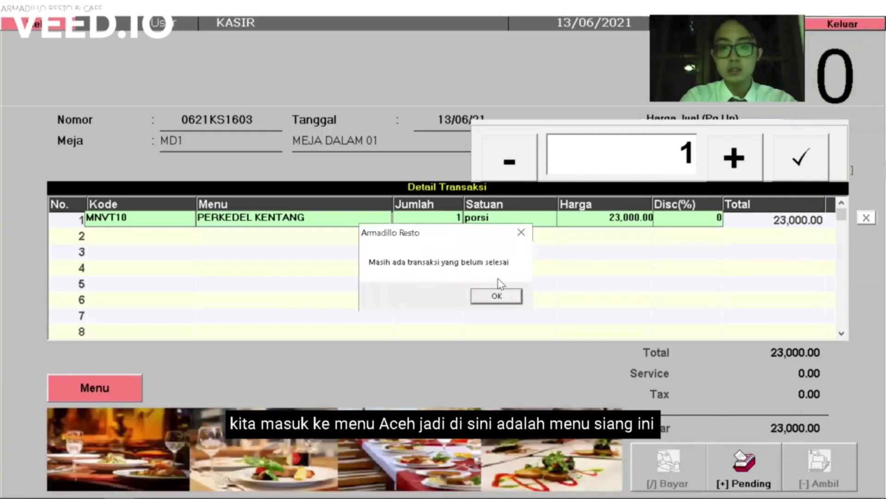
click(499, 297)
click(740, 472)
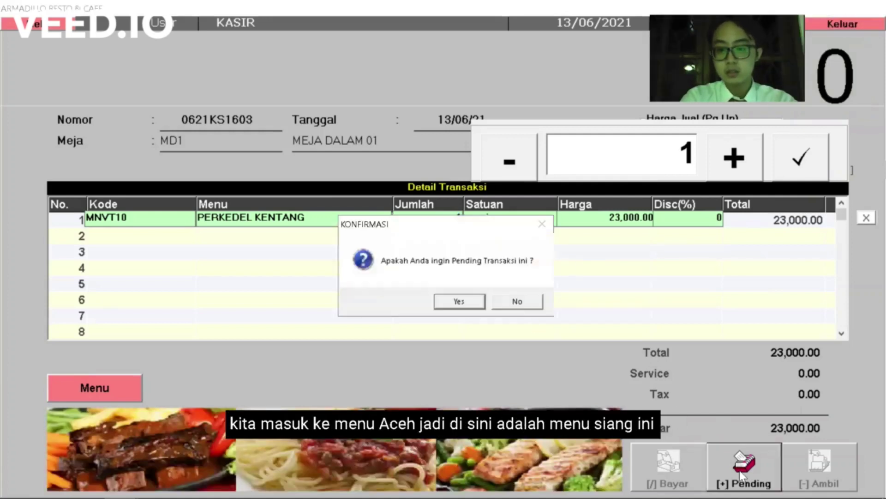
click(480, 304)
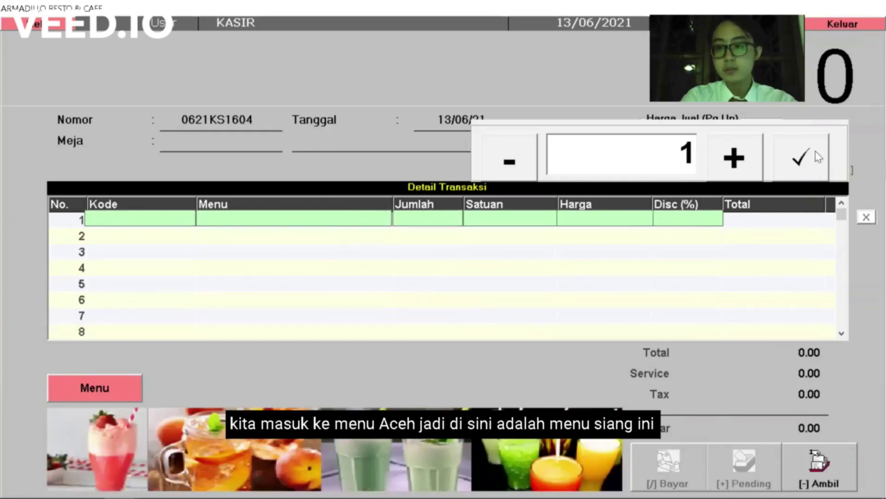
click(830, 26)
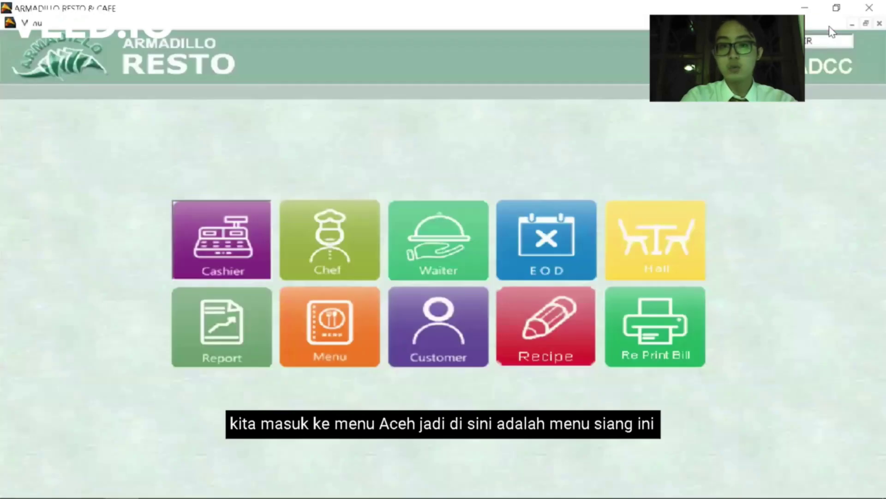
Review the Chef module's incoming orders and the Waiter module's ready-to-serve list, leaving each when done
click(348, 252)
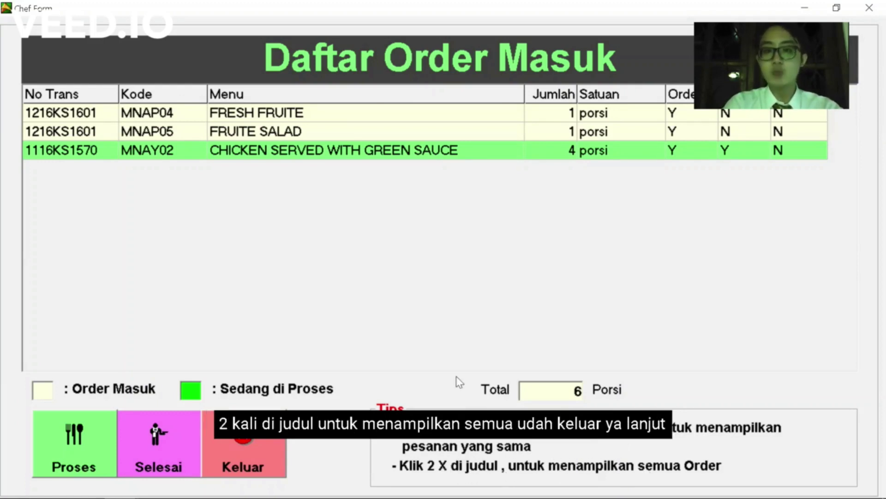
click(221, 443)
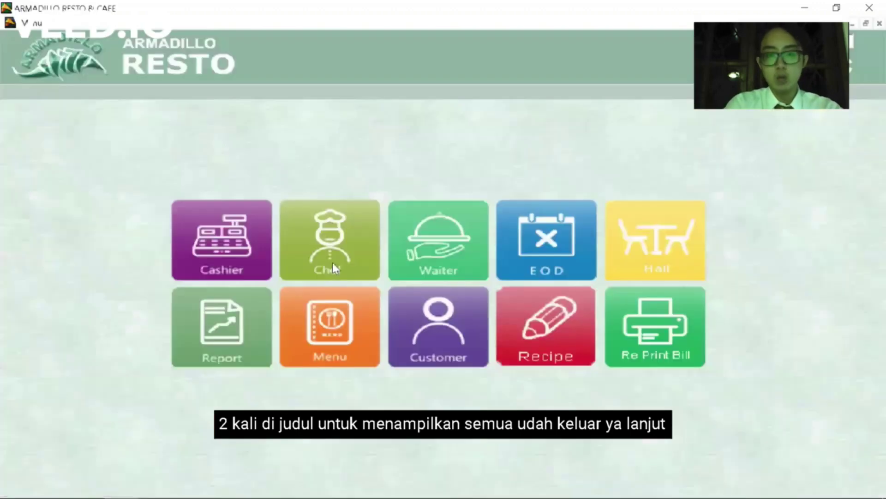
click(449, 268)
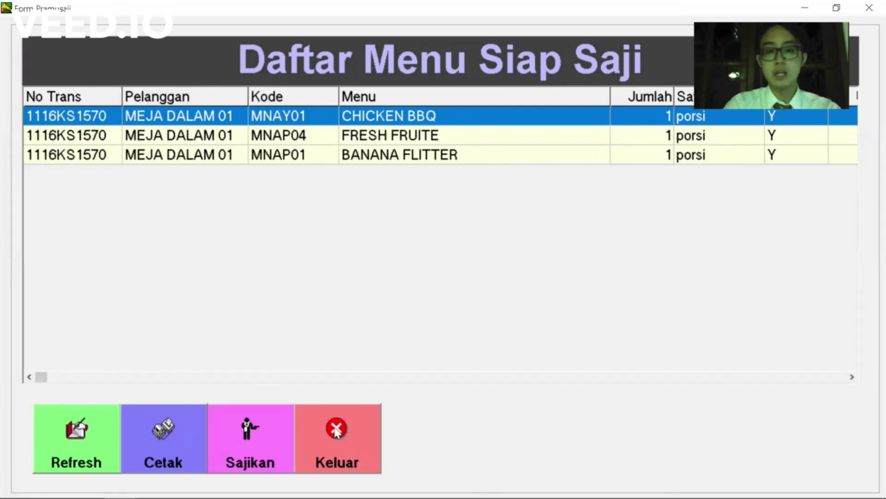
click(337, 432)
Review the End Of Day form with its transaction date and details, and exit without processing it
click(537, 243)
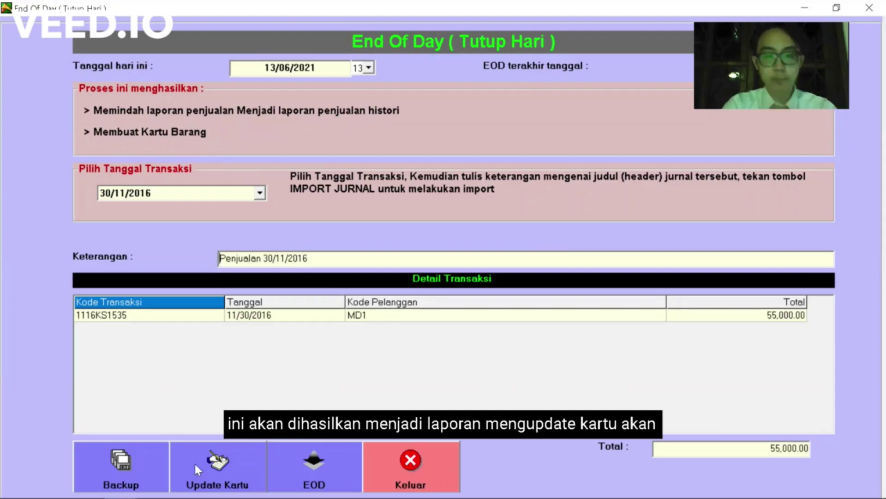
click(415, 461)
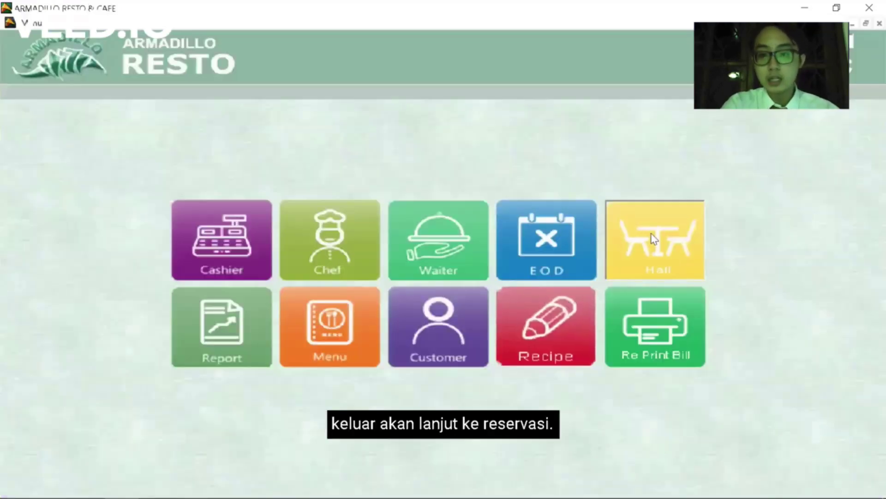
Review the Hall Reservation schedule and its blank reservation form, and leave both without saving a reservation
click(655, 238)
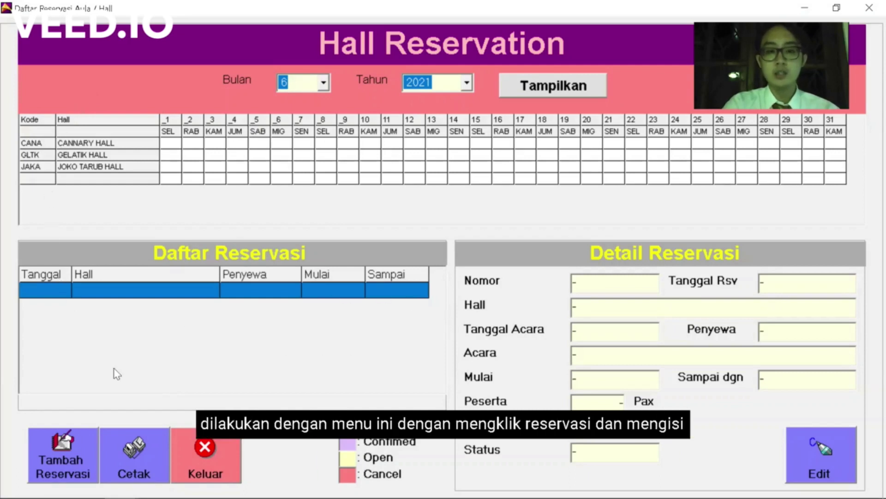
click(60, 451)
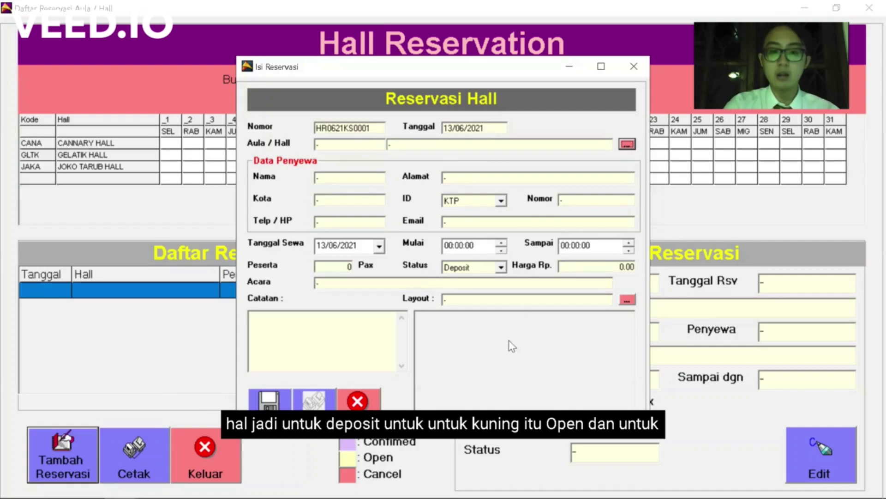
click(369, 403)
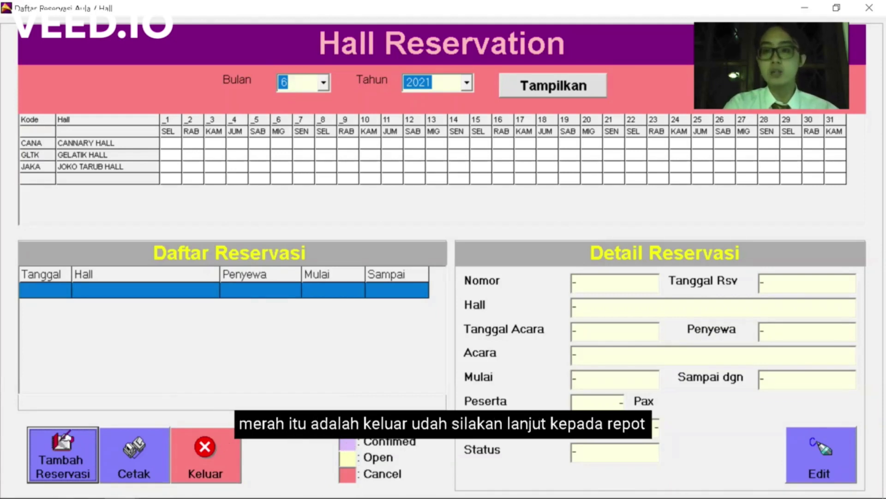
click(207, 448)
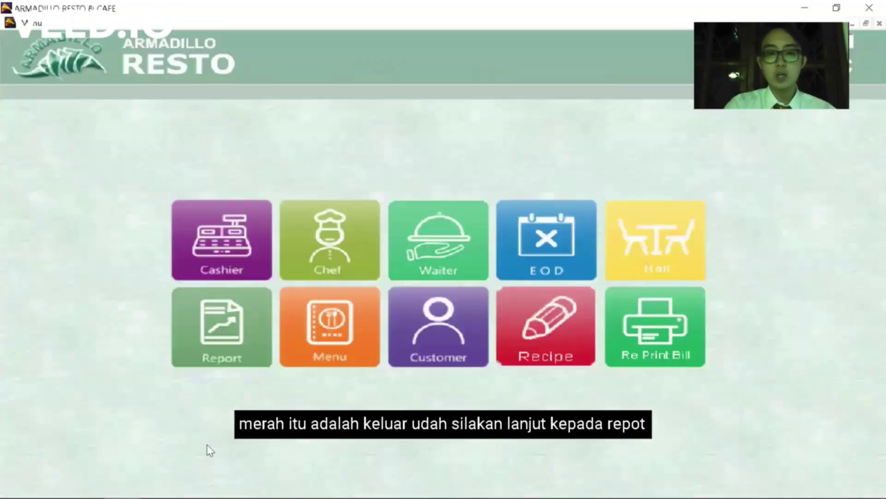
Open the Report module's Daftar Laporan, updating the sales history (Kartu Penjualan) first
click(239, 332)
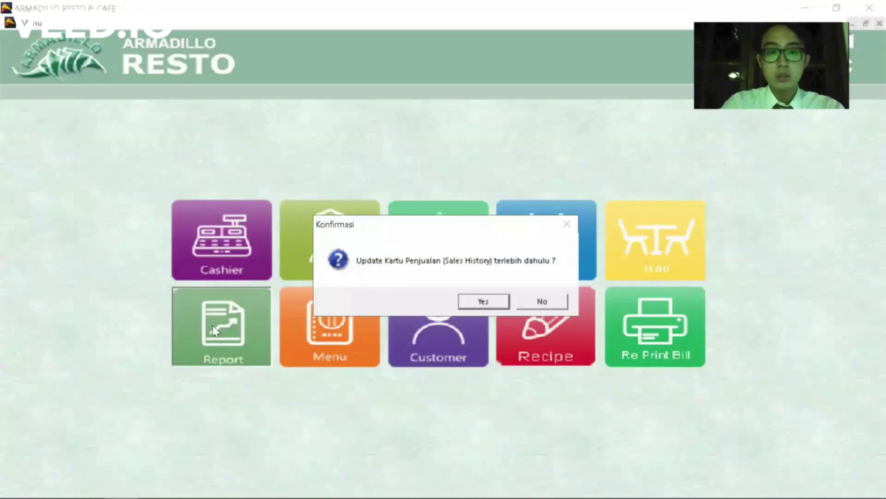
click(484, 302)
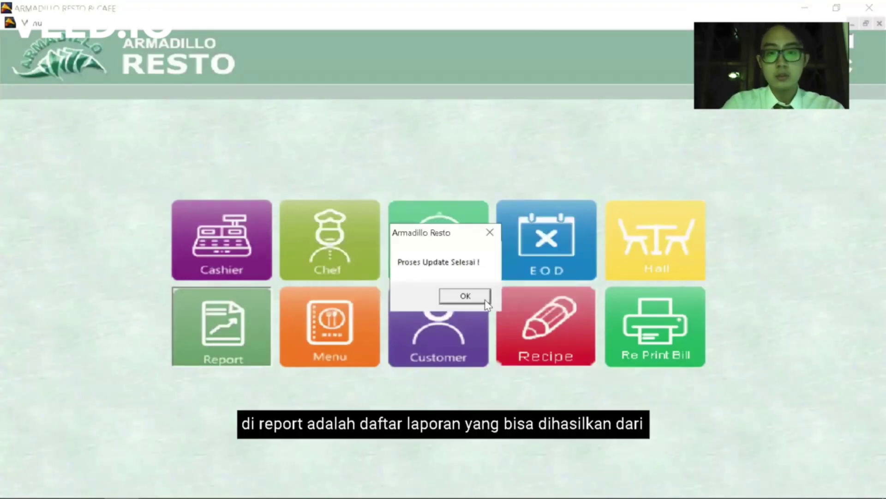
click(465, 296)
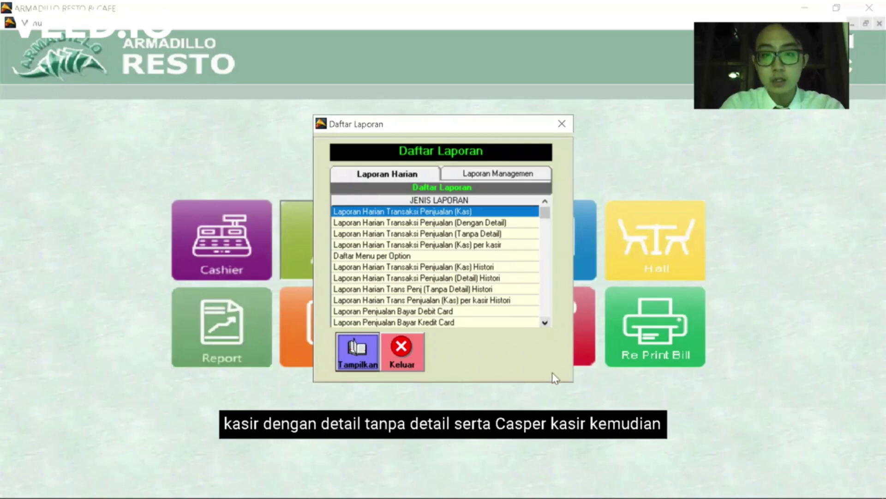
Browse the daily report list from Daftar Menu per Option to Laporan Penjualan Bayar Debit Card
click(547, 322)
click(547, 321)
click(547, 322)
click(548, 321)
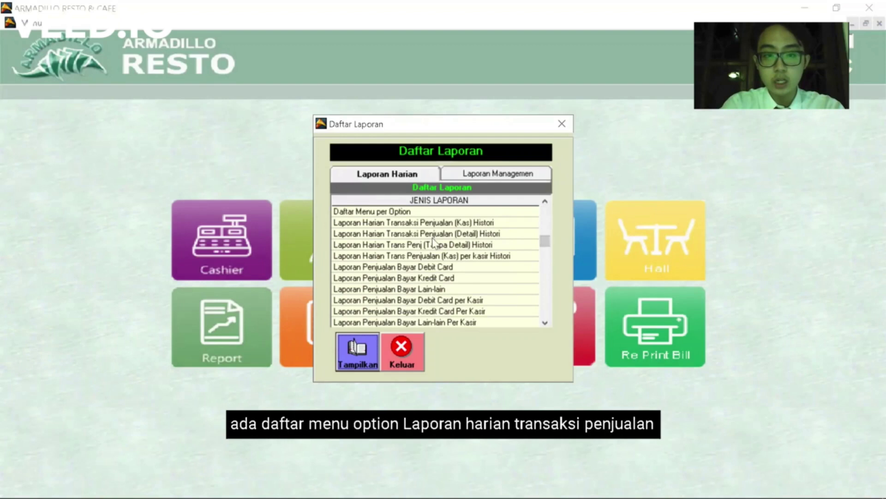
click(416, 213)
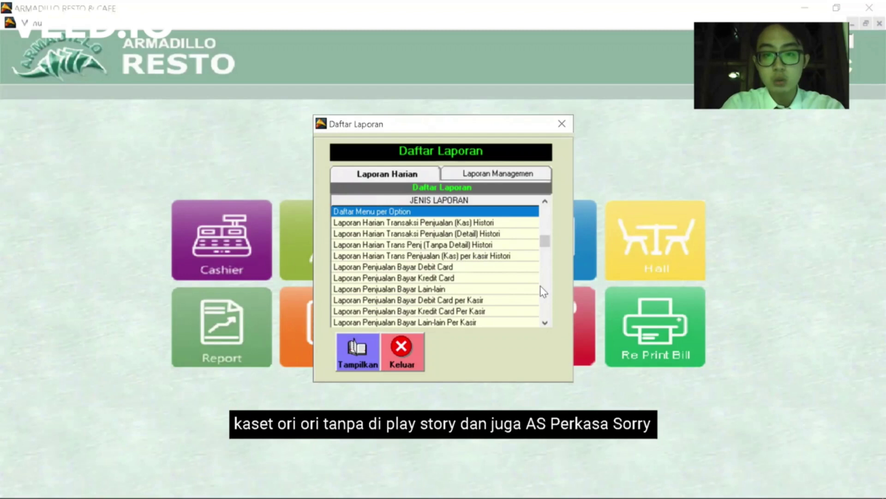
click(545, 322)
click(545, 323)
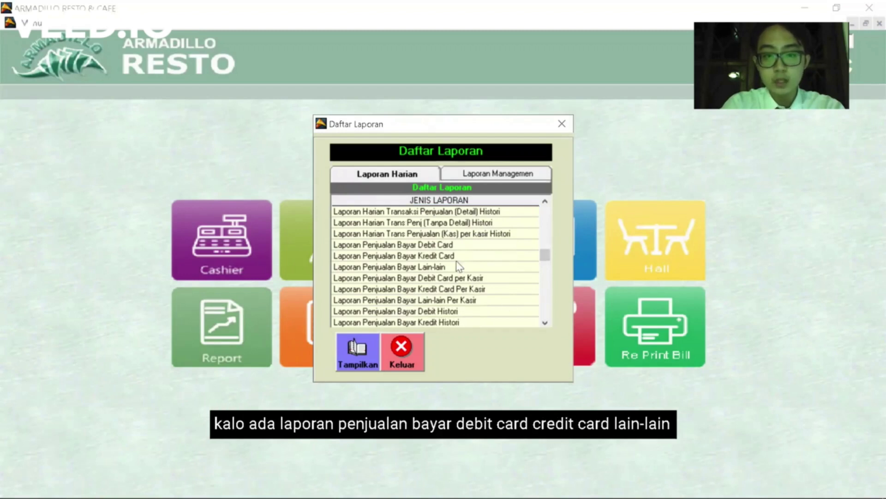
click(450, 245)
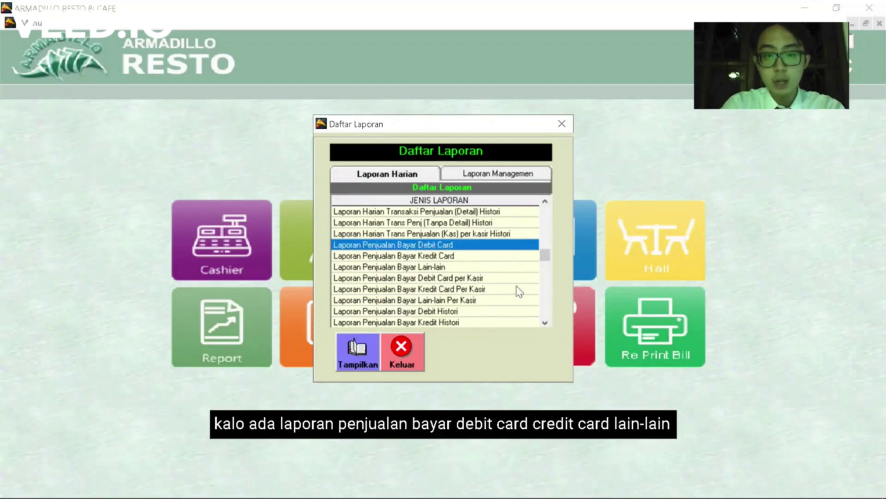
Examine the remaining daily reports on debit, credit and other payments, per cashier and history, ending on Laporan Penjualan Bayar Piutang
click(546, 322)
click(545, 322)
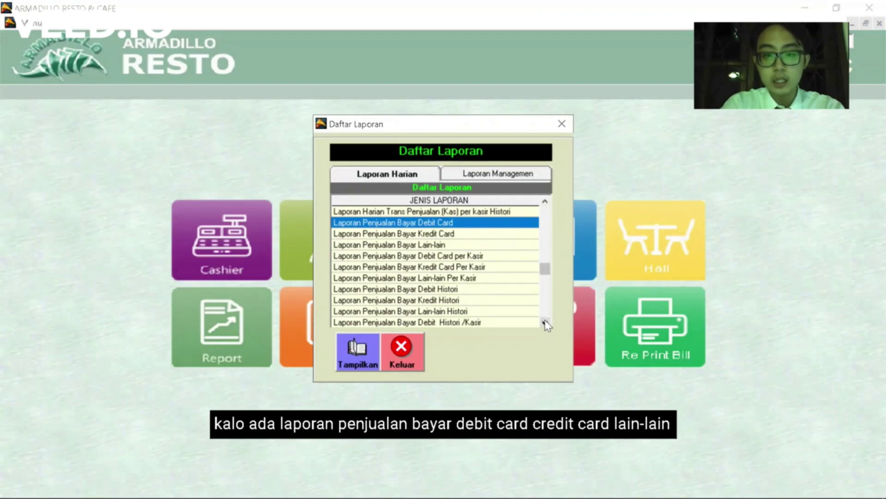
click(545, 323)
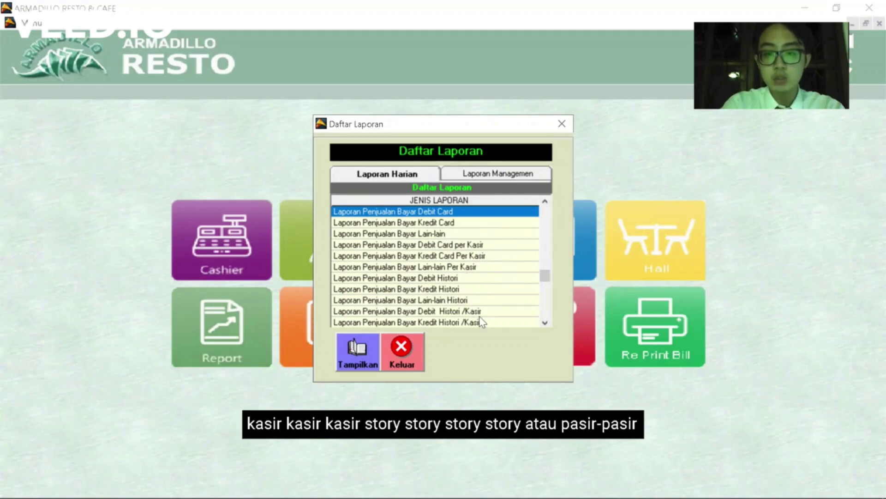
click(546, 323)
click(545, 323)
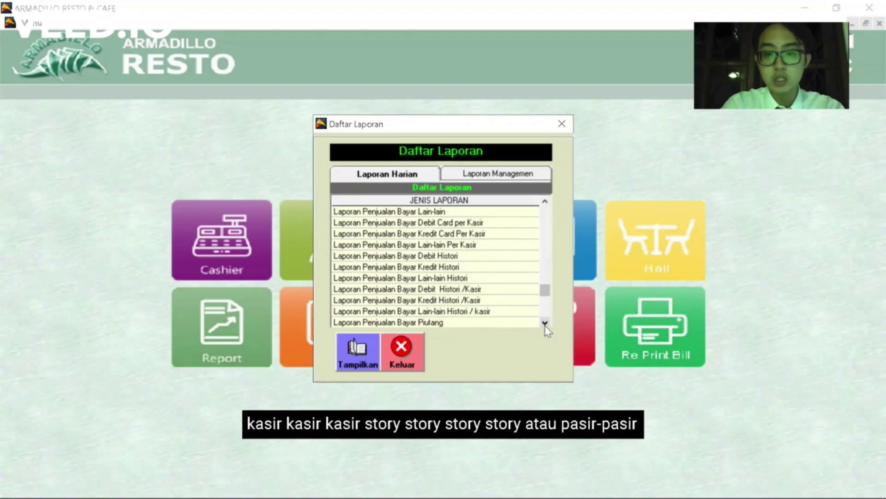
click(545, 323)
click(545, 323)
click(545, 323)
click(478, 267)
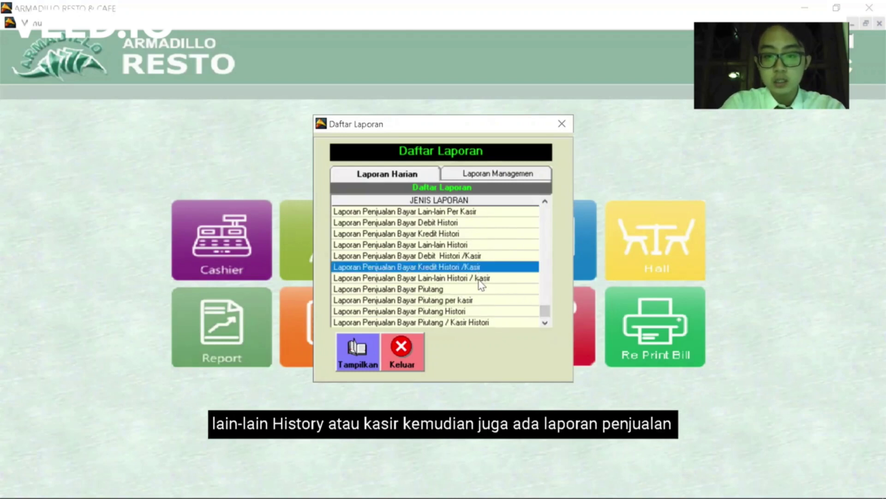
click(470, 290)
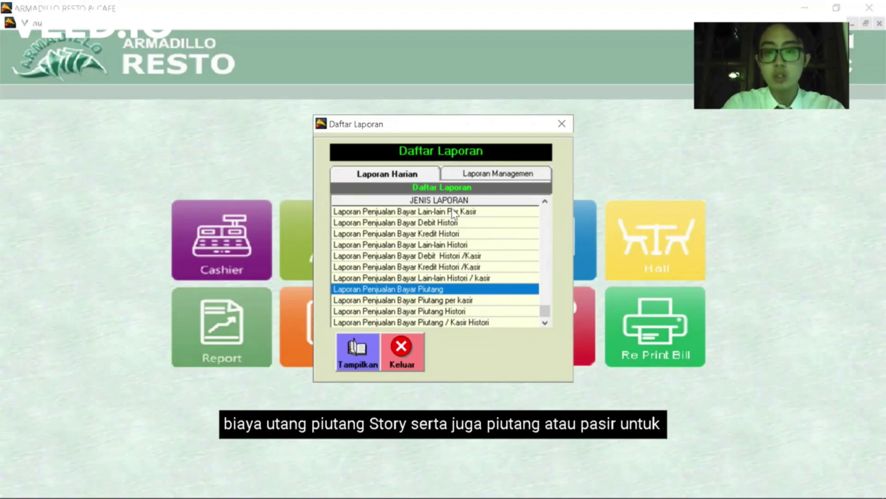
Review the Laporan Managemen report types and the Menu module's Daftar Menu, leaving each when done
click(473, 175)
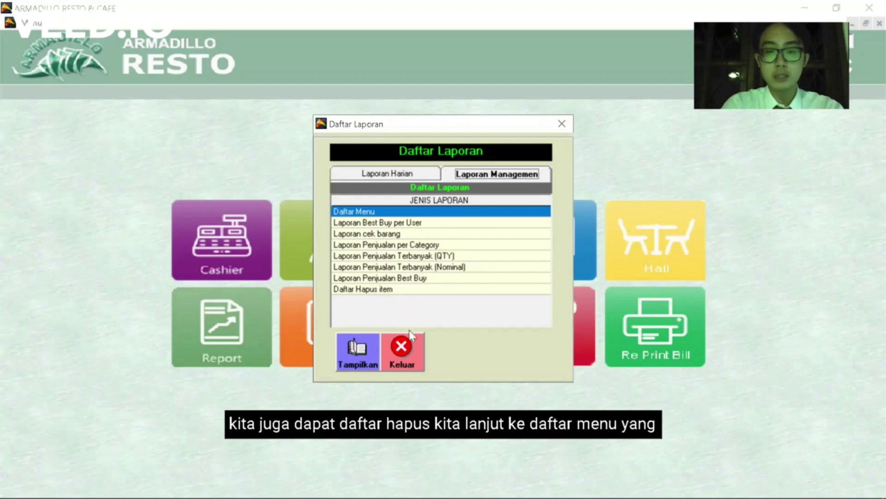
click(408, 346)
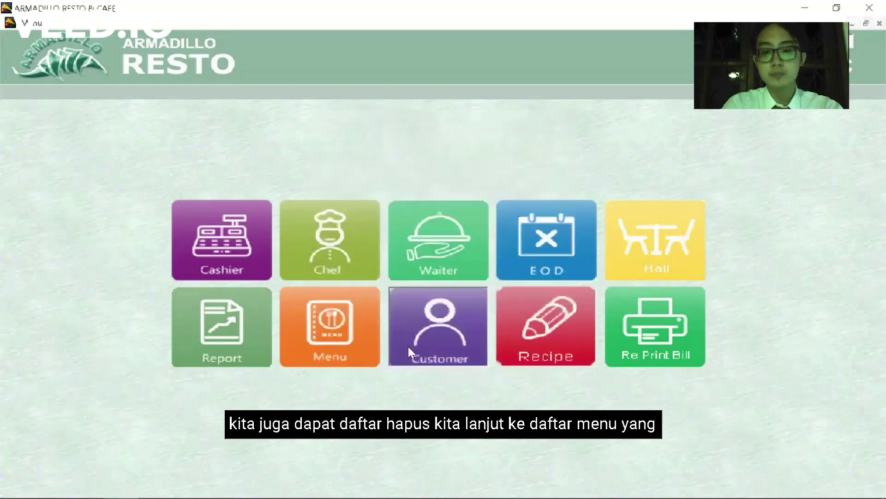
click(337, 325)
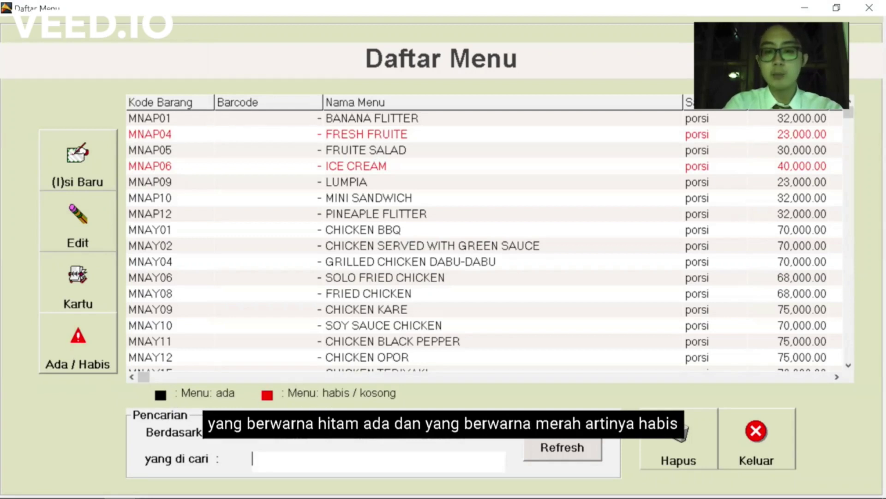
click(757, 445)
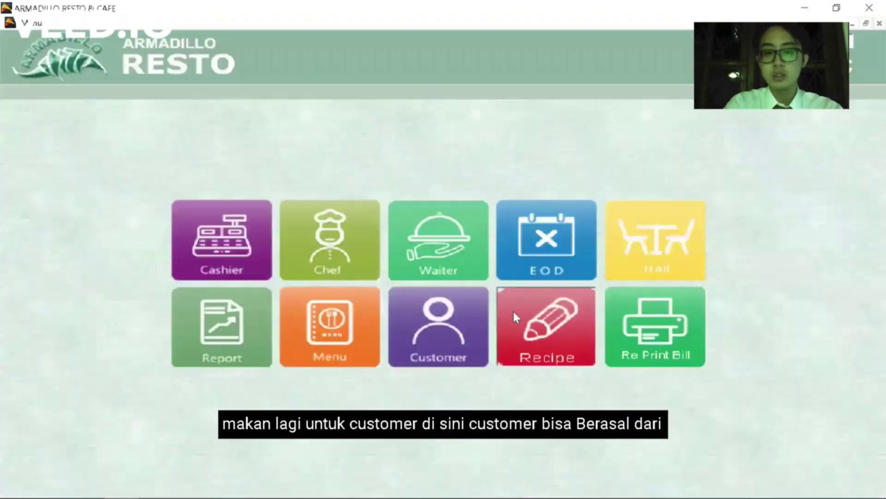
Review the Customer module's Daftar Pelanggan and its blank new-customer form, and leave both without saving
click(459, 330)
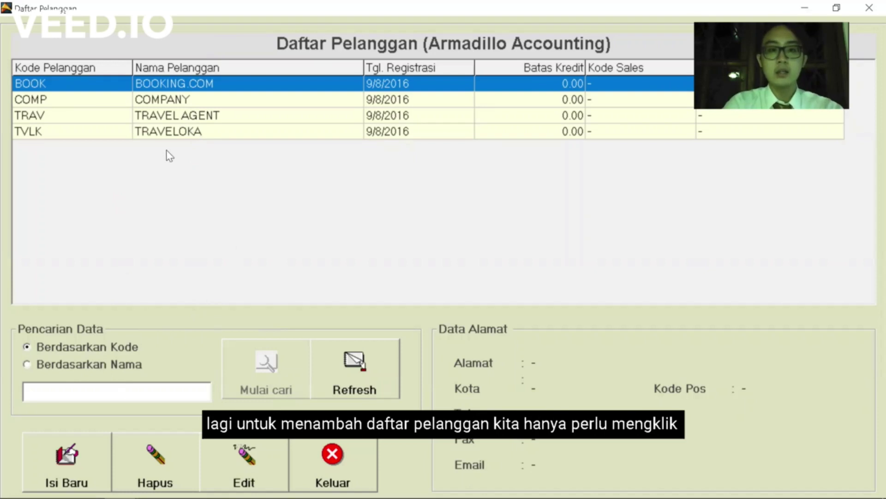
click(83, 450)
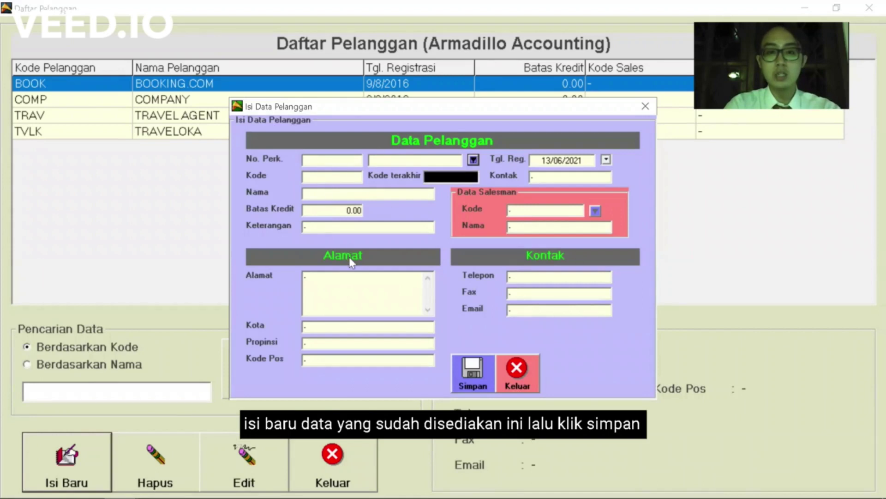
click(516, 373)
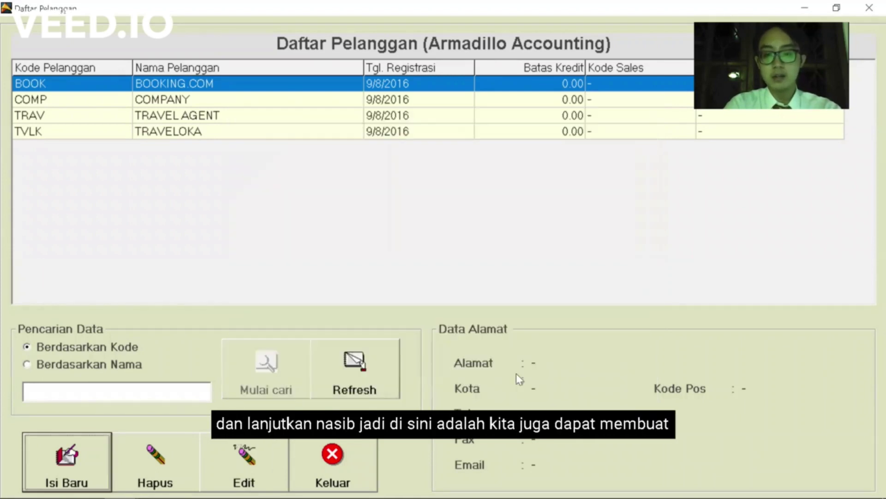
click(345, 459)
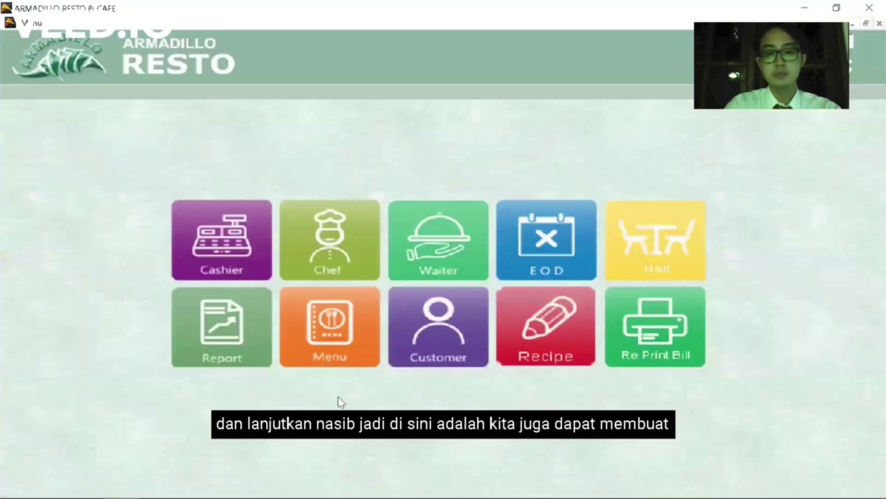
Review the Recipe module's Daftar Resep and the details of RESEP WARISAN, and leave both without changes
click(561, 329)
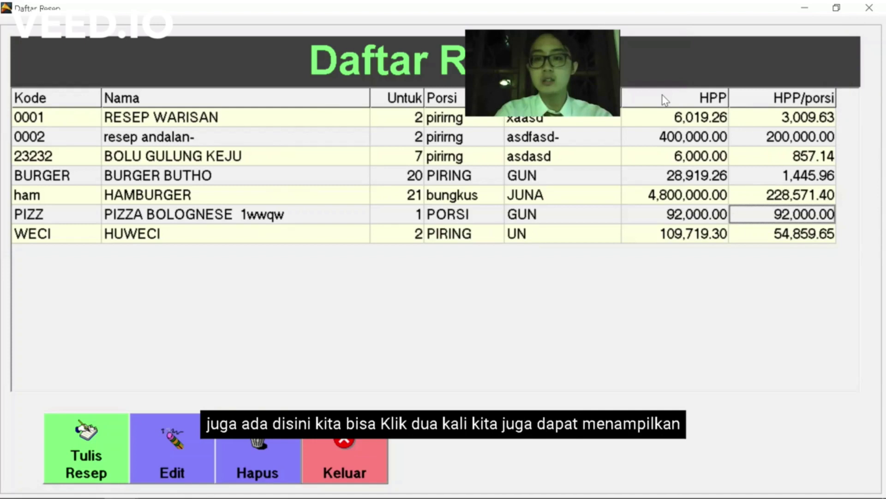
double_click(295, 126)
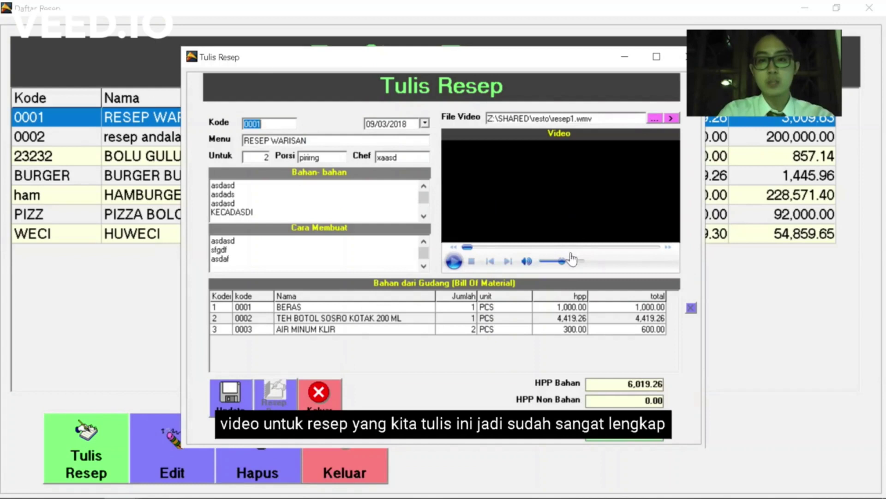
click(331, 392)
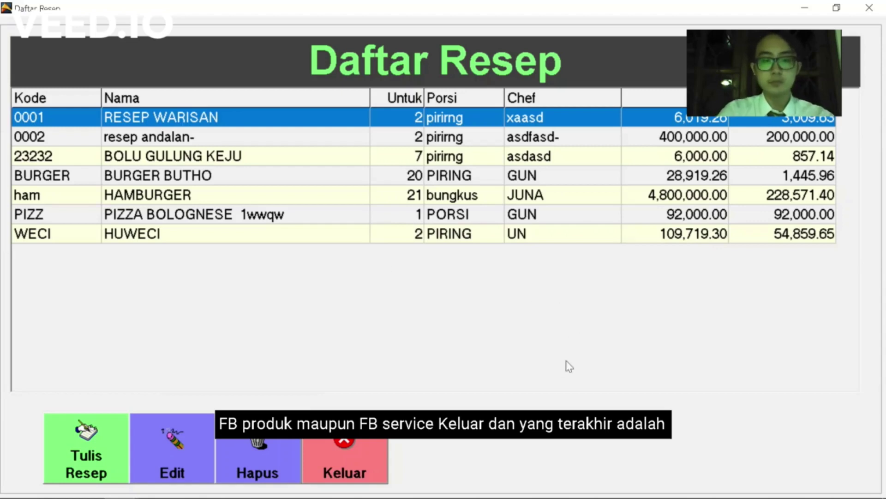
click(345, 443)
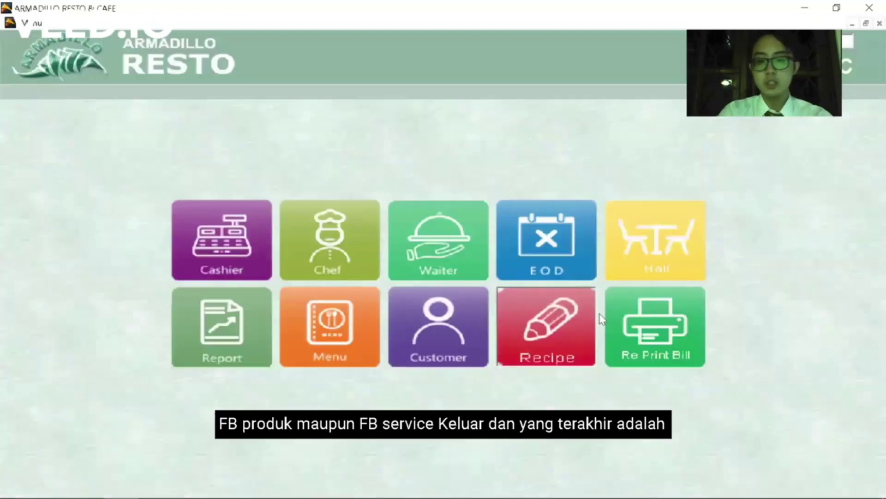
Review the Re Print Bill form for reprinting a sales receipt, and exit without printing
click(660, 329)
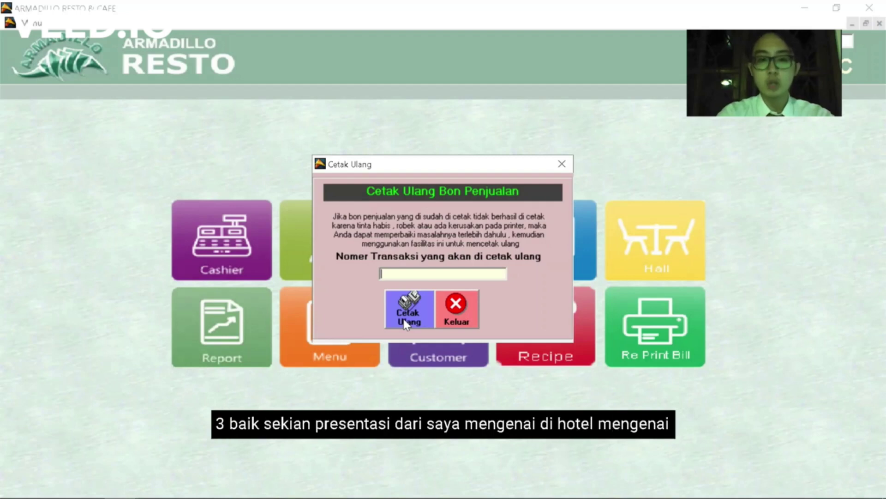
click(457, 304)
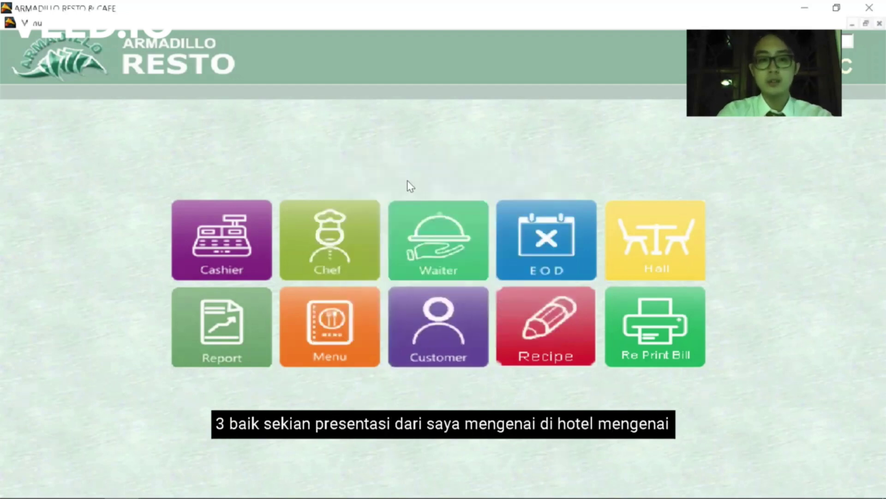